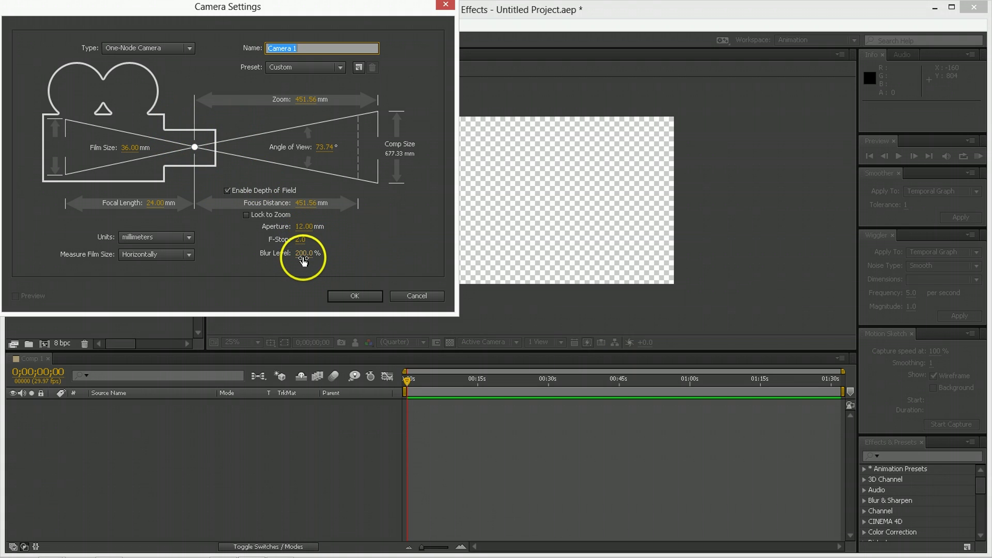
Step: Create Camera 1 with a 100% blur level and dismiss the 2D-layers warning
click(304, 253)
text(100)
key(Return)
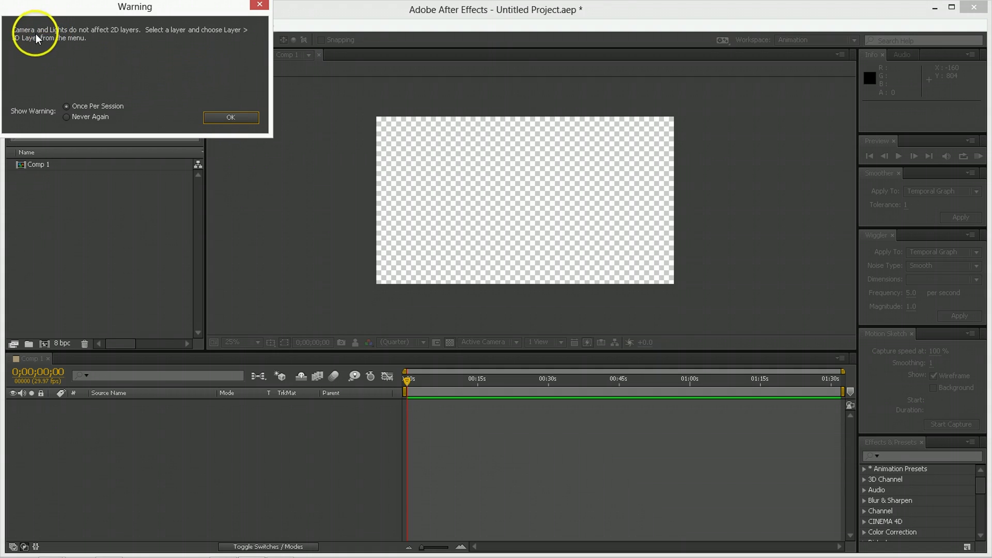
click(236, 117)
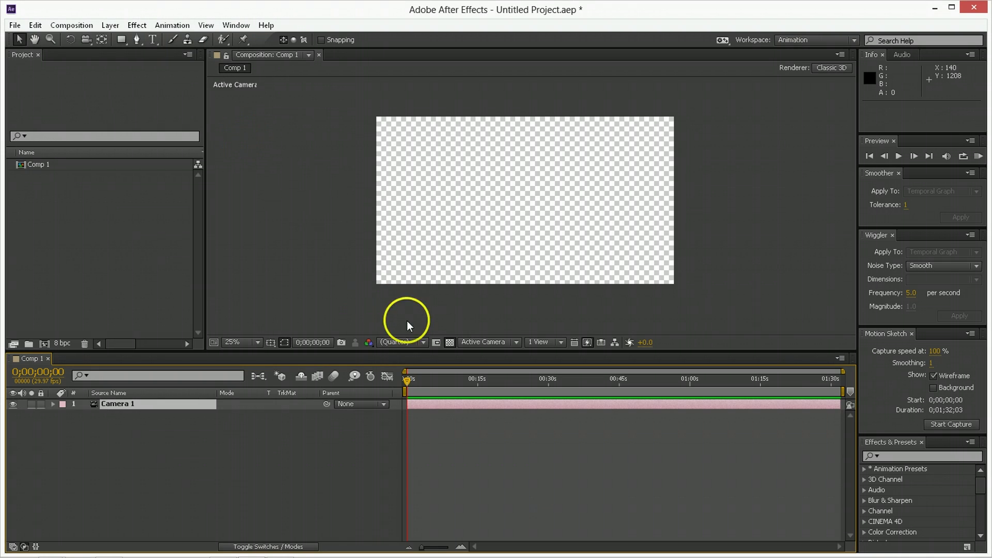
click(217, 441)
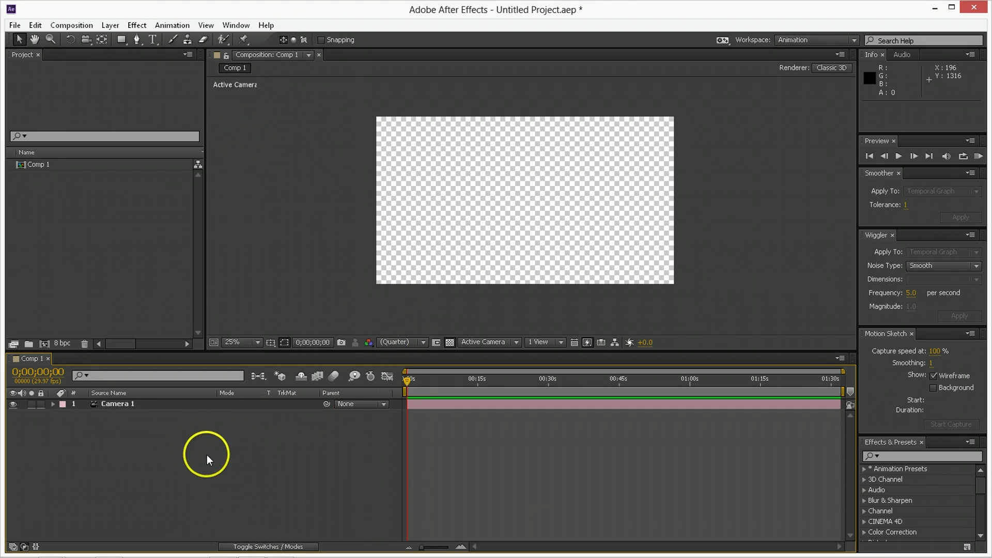
Step: Add a new text layer reading 'text' and return to the Selection tool
right_click(205, 455)
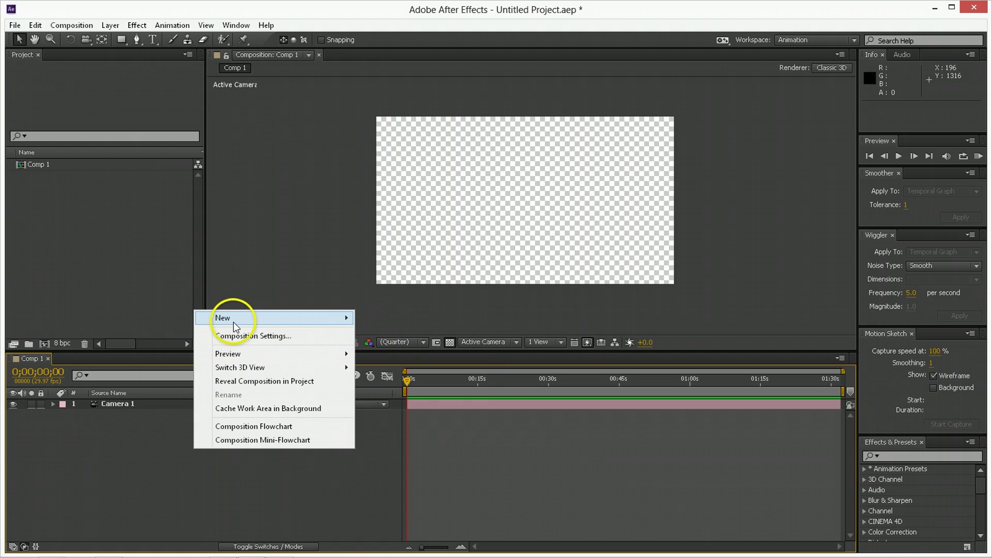
mouse_move(350, 317)
click(398, 343)
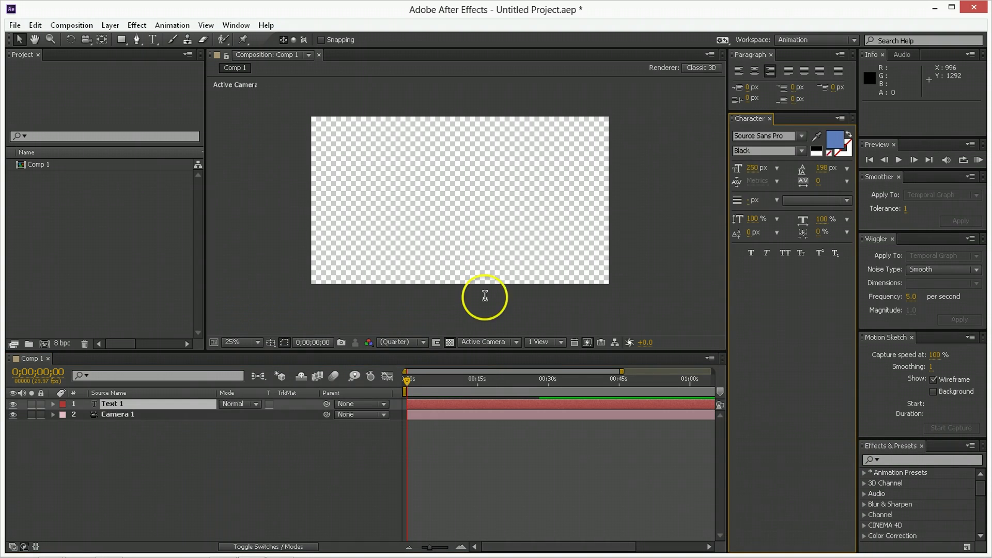
text(text)
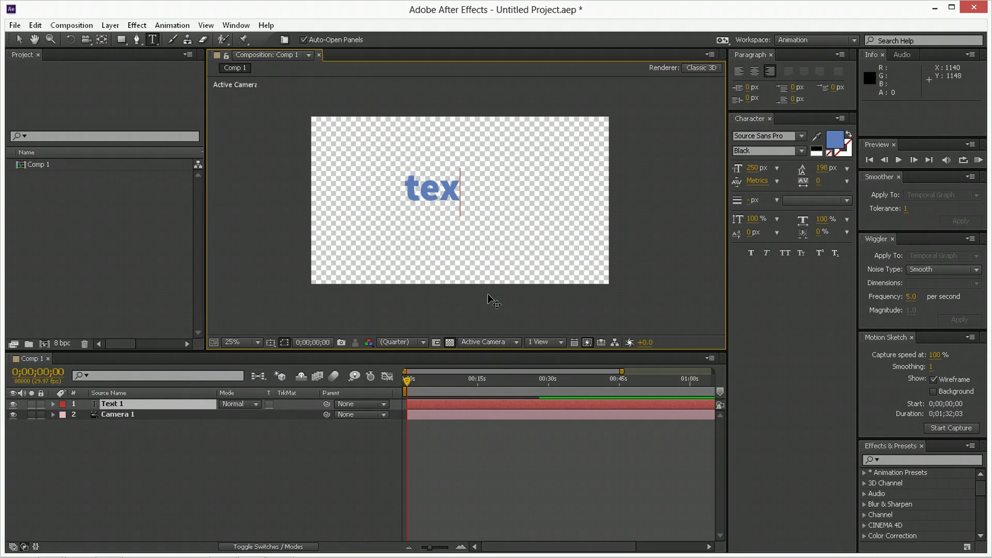
key(ctrl+Return)
key(v)
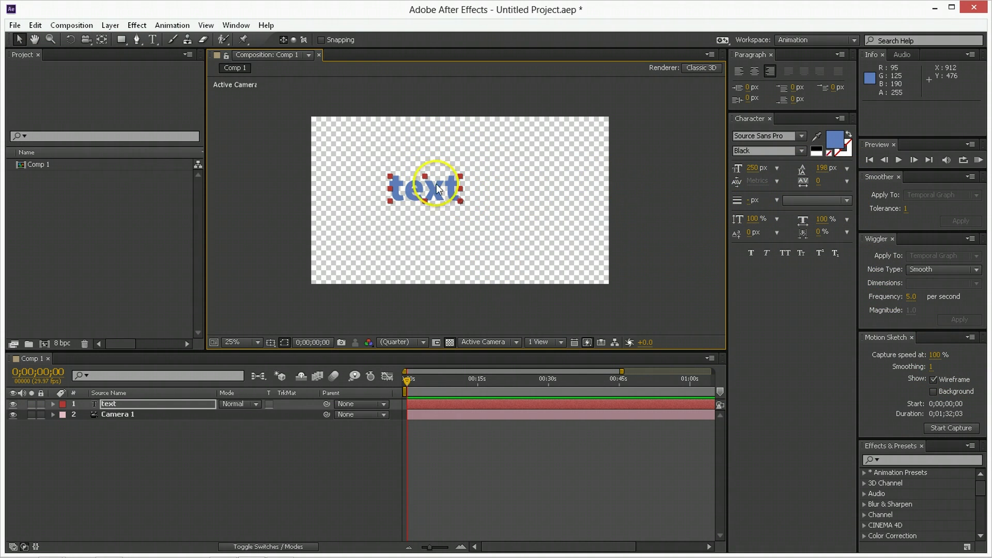
Step: Centre the text layer horizontally and vertically in the composition with the Align panel
click(237, 26)
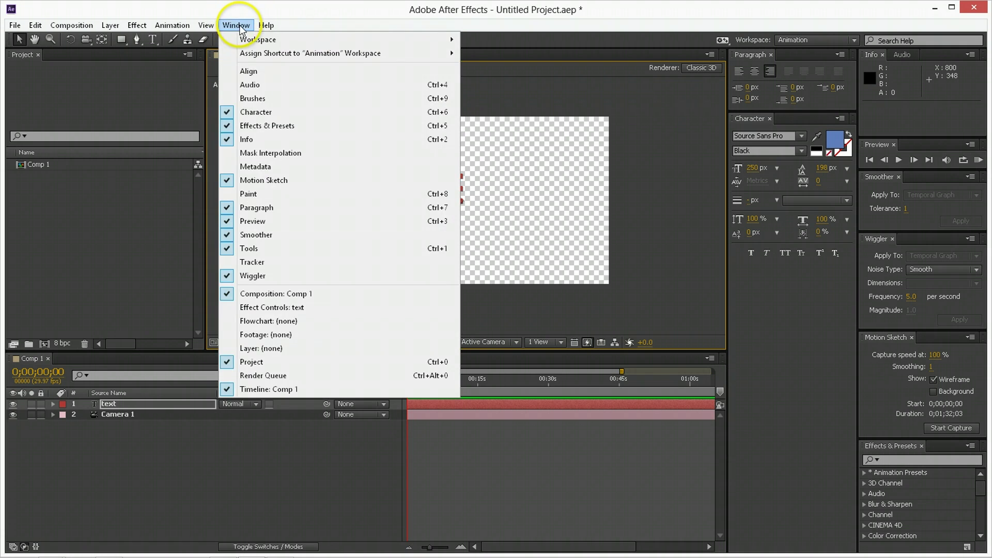
click(249, 71)
scroll(868, 492, down, 2)
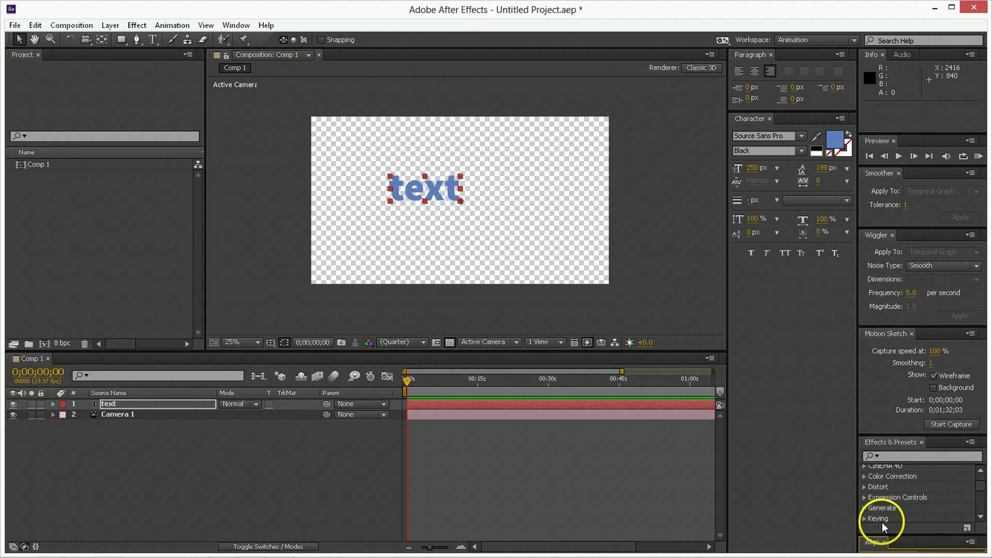
drag(883, 534, 902, 361)
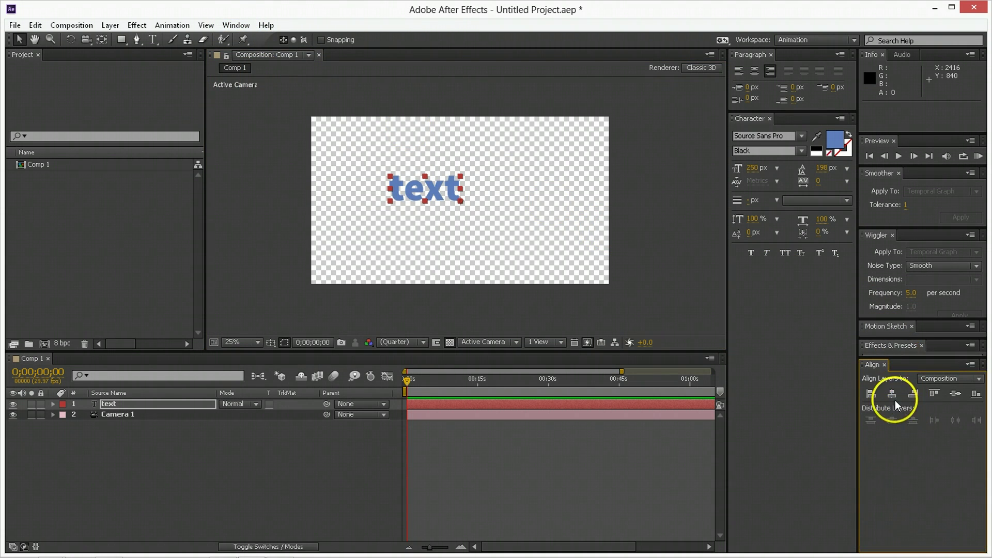
click(975, 394)
click(954, 395)
click(389, 446)
click(447, 202)
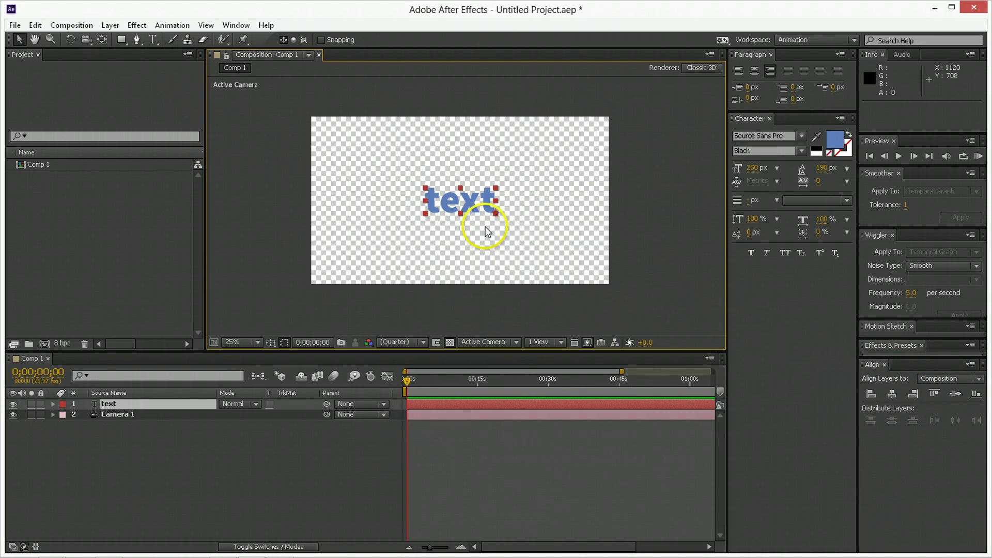
click(176, 419)
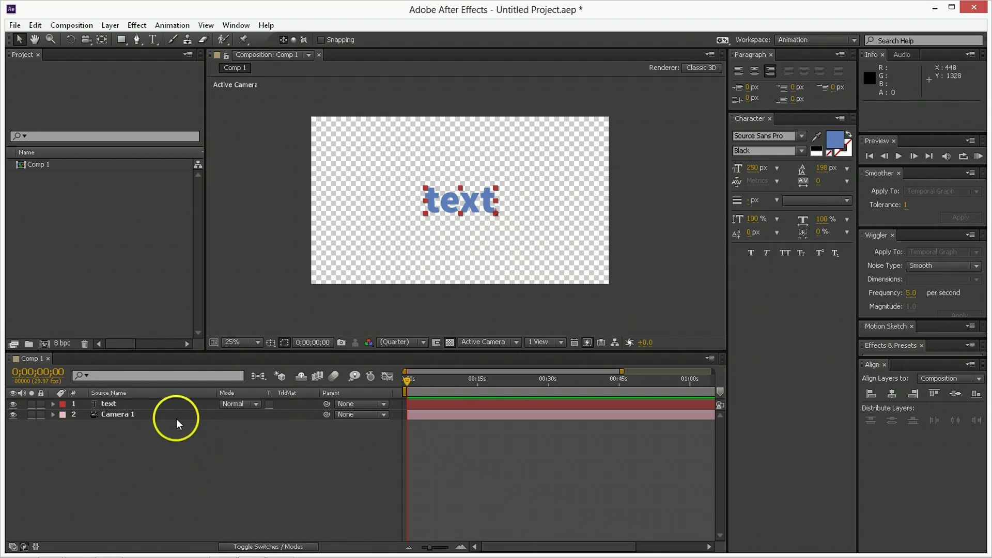
Step: Show the layer switches and make the text layer 3D
click(135, 405)
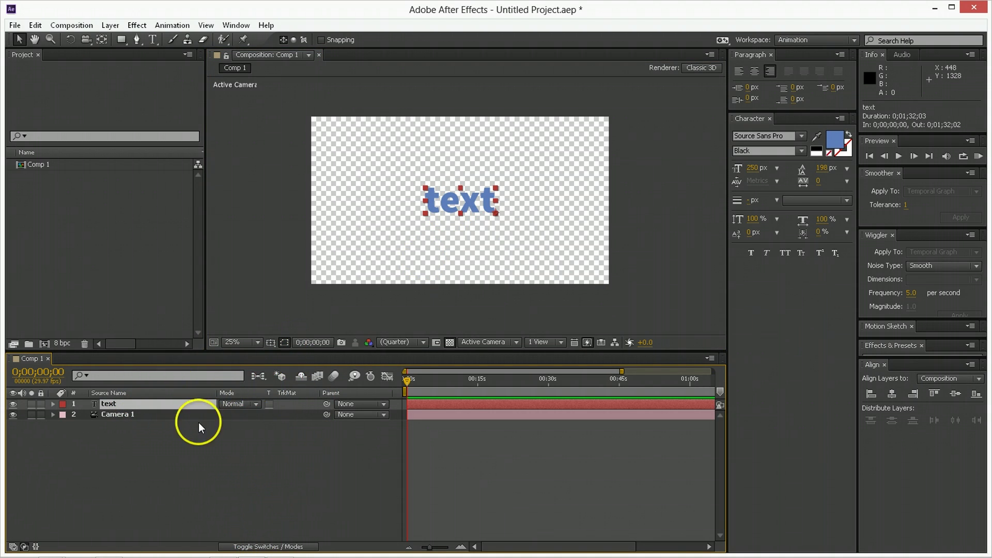
click(262, 547)
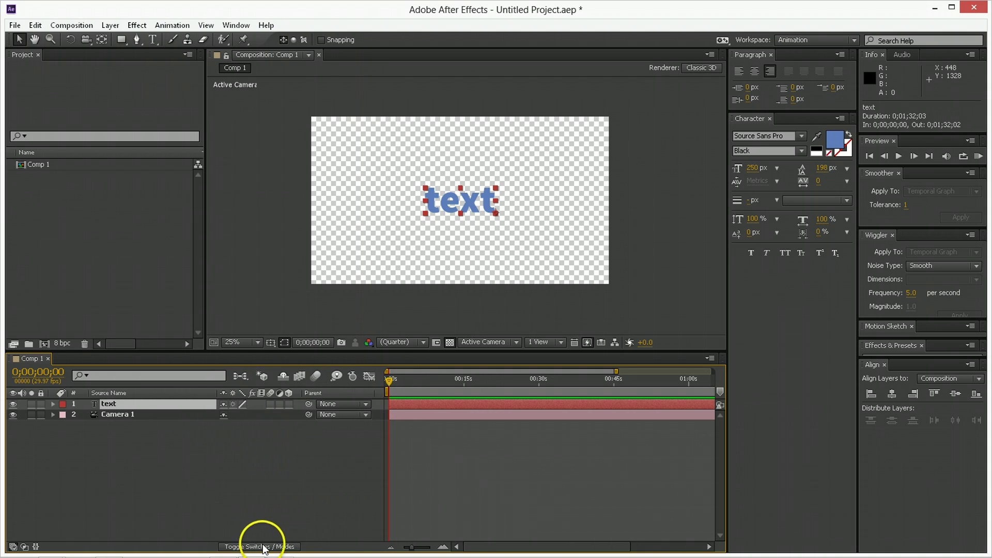
click(289, 405)
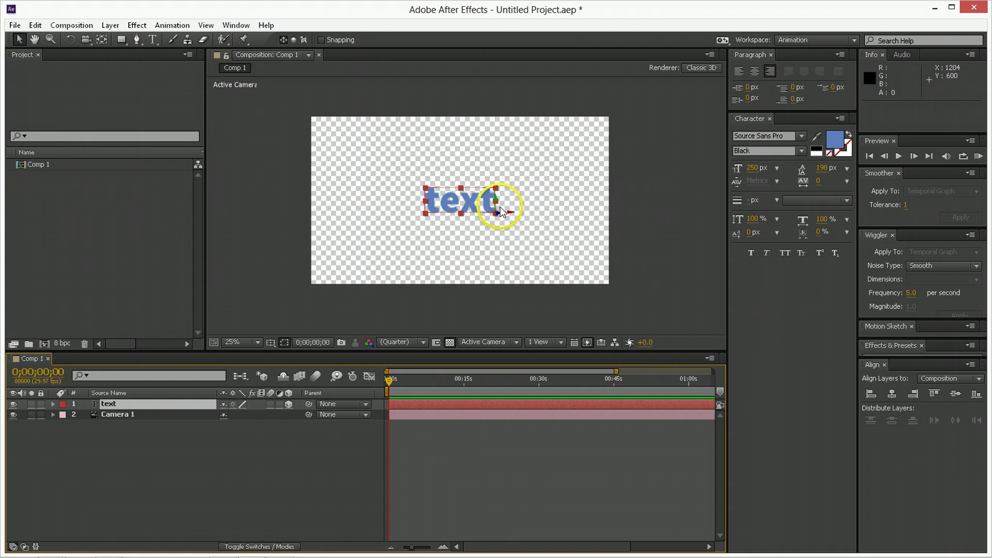
Step: Centre the text layer's anchor point on the word with the Pan Behind tool
key(y)
key(ctrl+alt+Home)
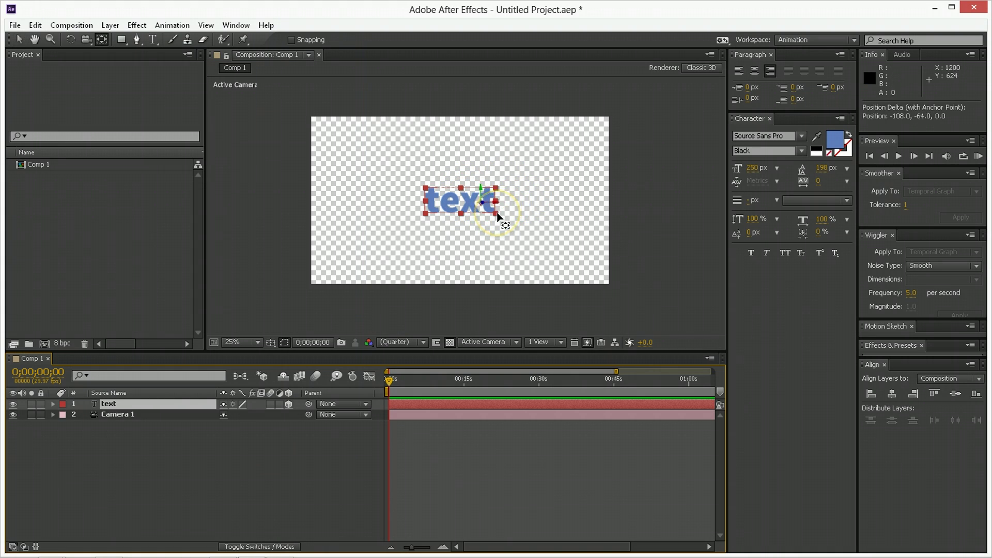
drag(461, 203, 462, 201)
click(287, 474)
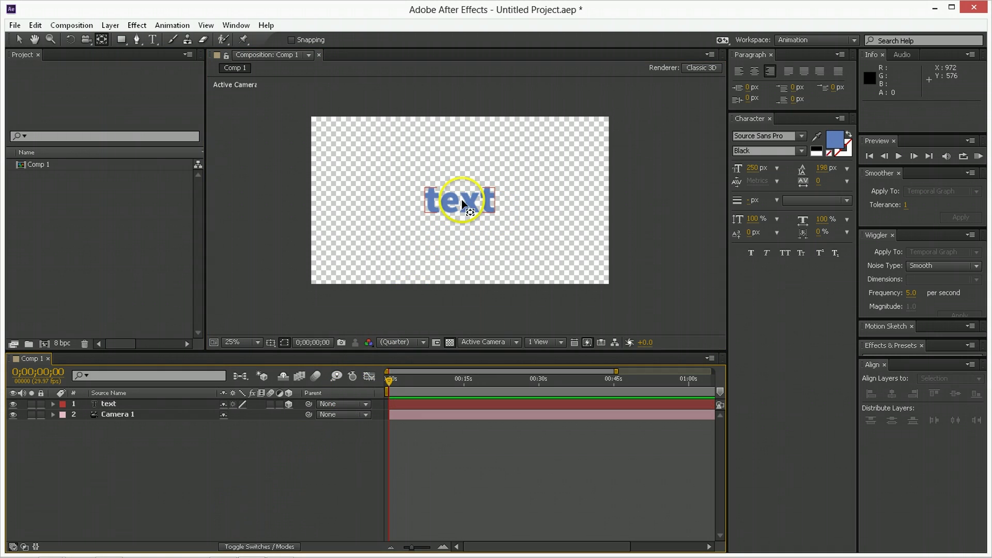
key(v)
click(462, 204)
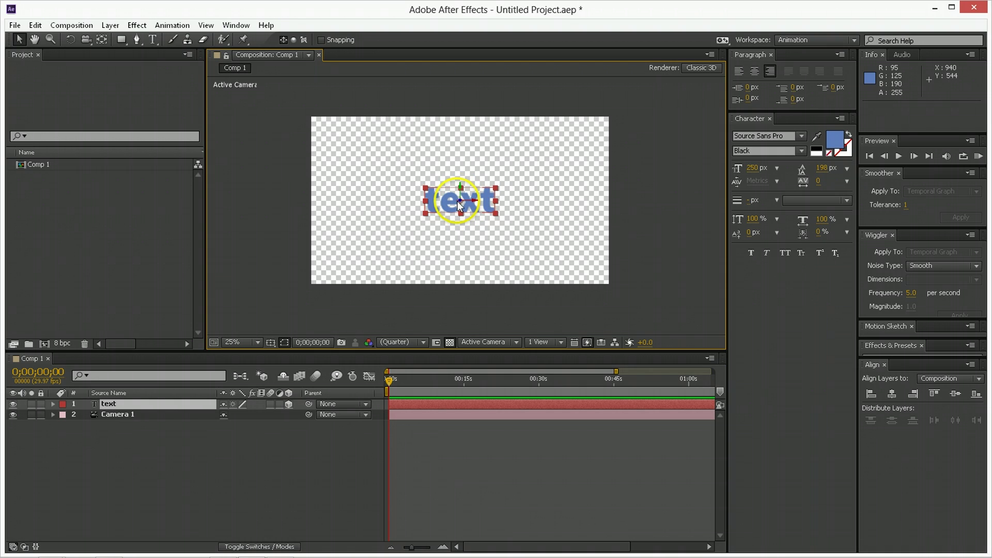
Step: Reveal the text layer's Position property, reading 960, 540, 0
click(138, 388)
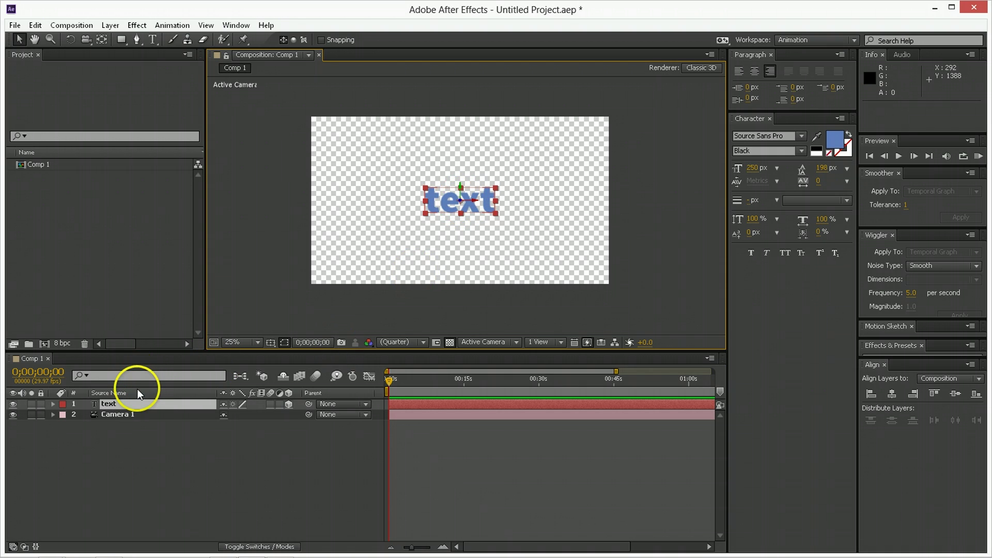
click(173, 398)
key(p)
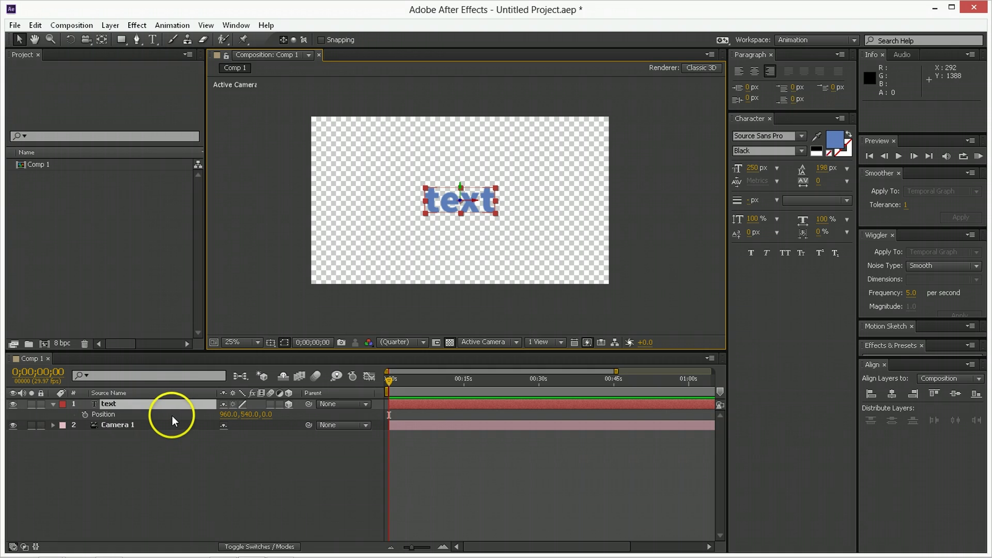
click(131, 416)
key(Return)
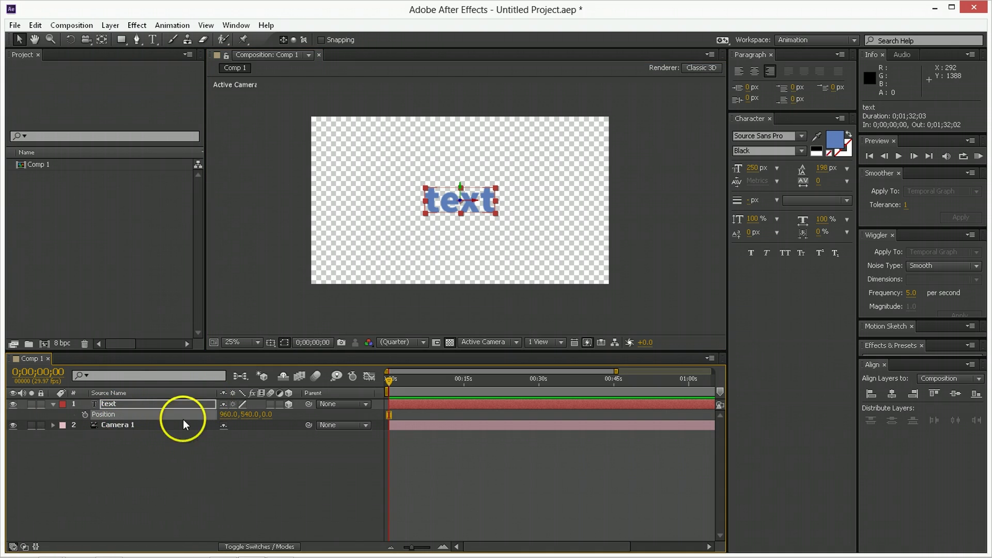
click(437, 197)
click(209, 441)
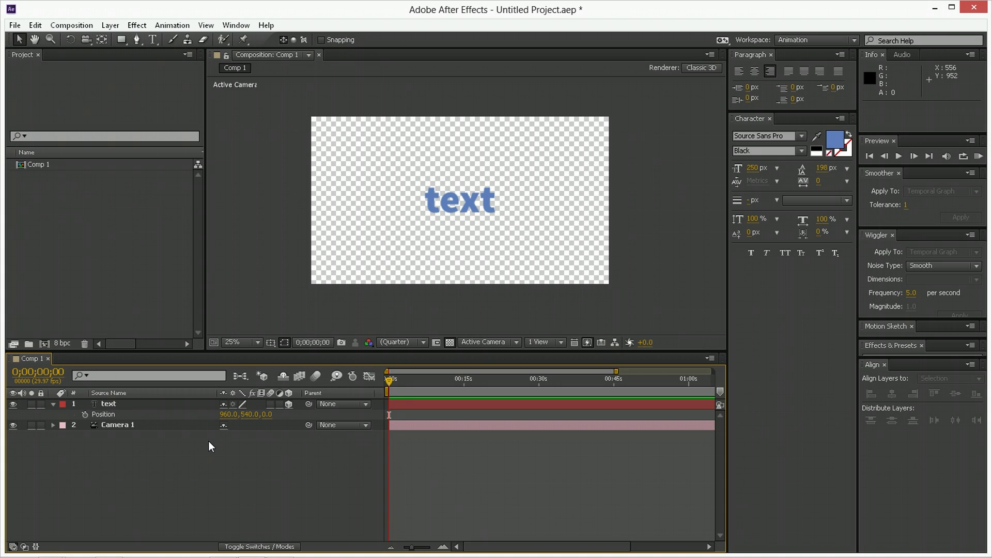
click(128, 425)
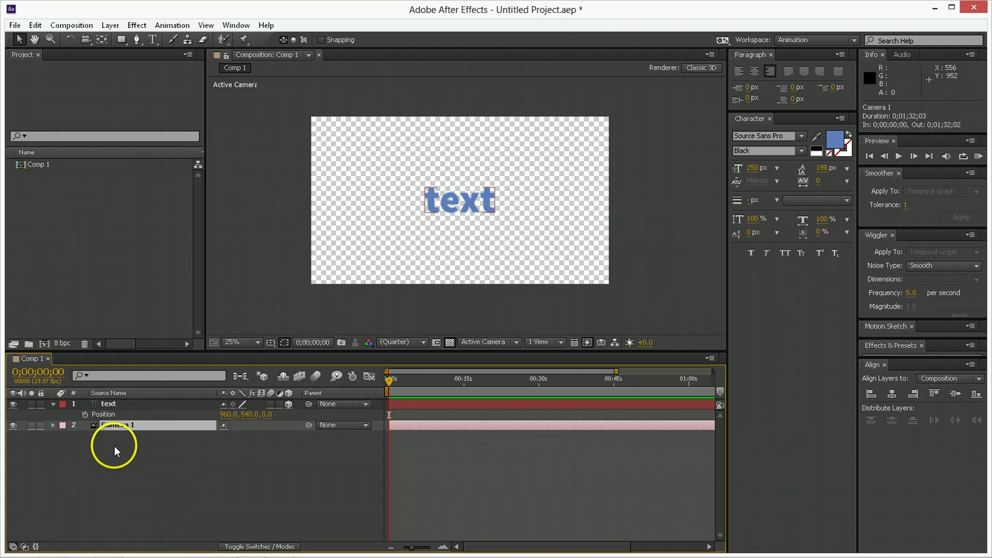
Step: Create a new light grey solid named bg
right_click(114, 447)
mouse_move(161, 315)
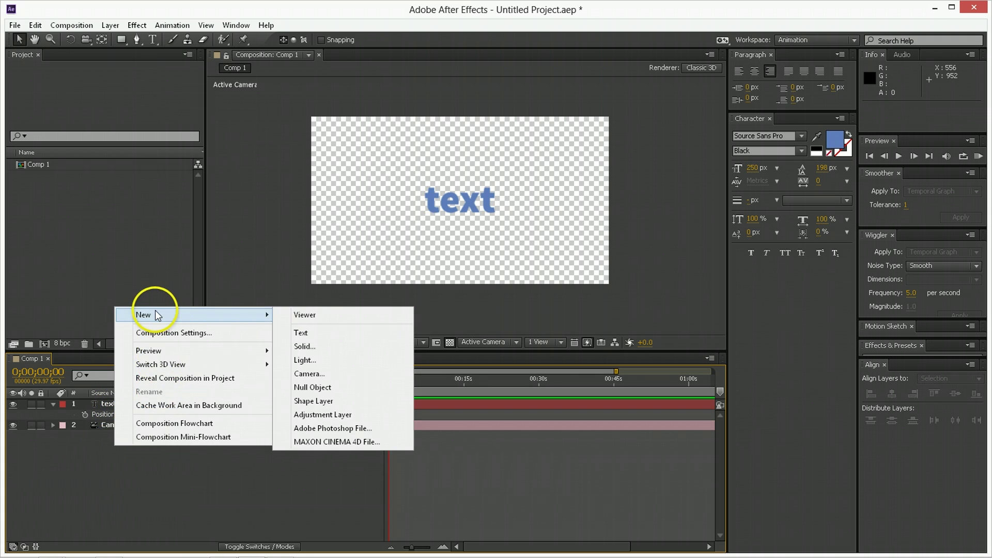
click(295, 348)
text(bg)
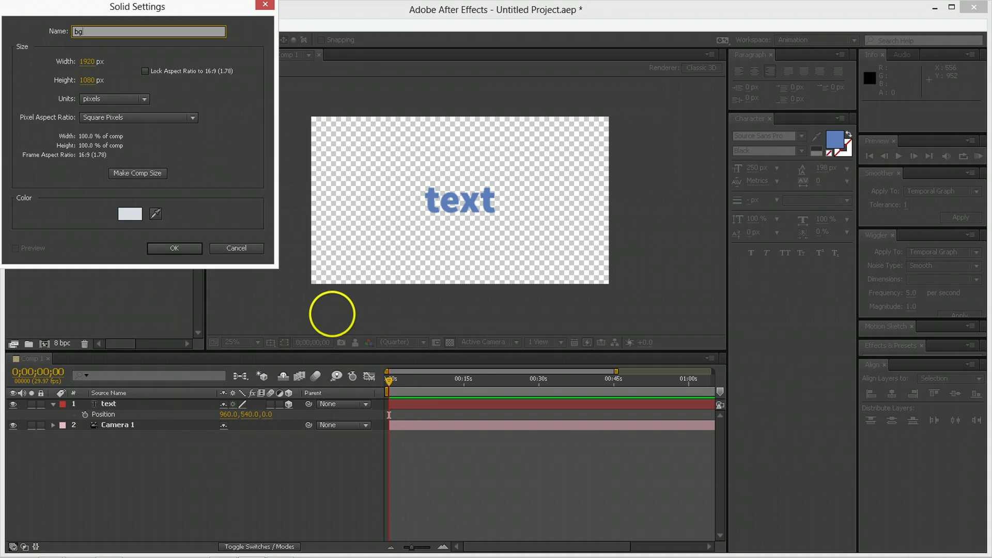
key(Return)
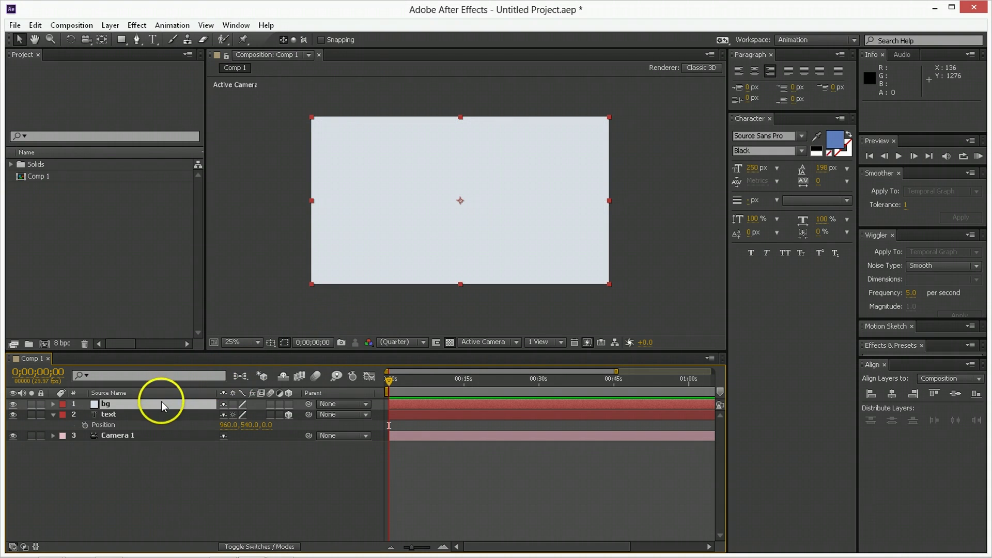
Step: Move the bg layer below Camera 1 to the bottom of the stack
drag(161, 403, 142, 495)
click(484, 201)
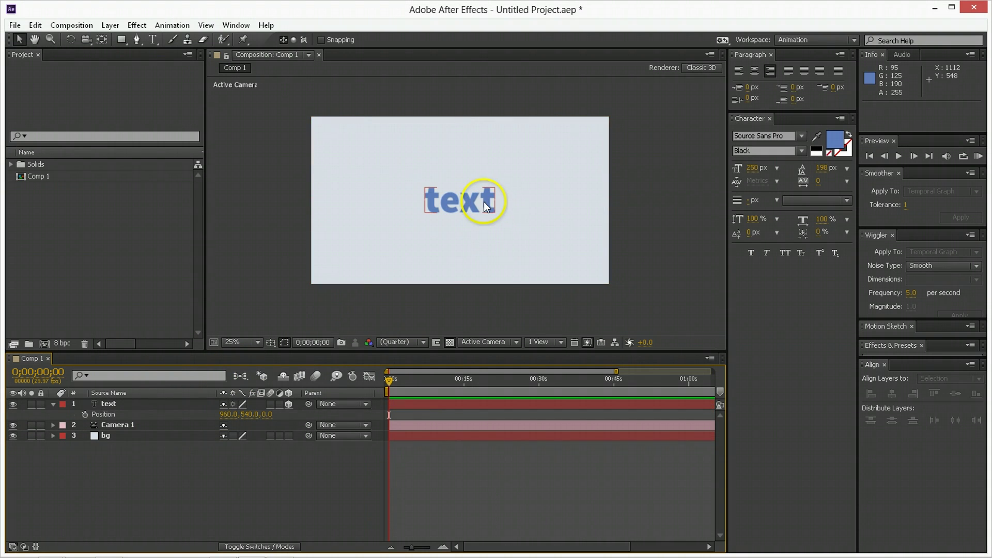
click(438, 329)
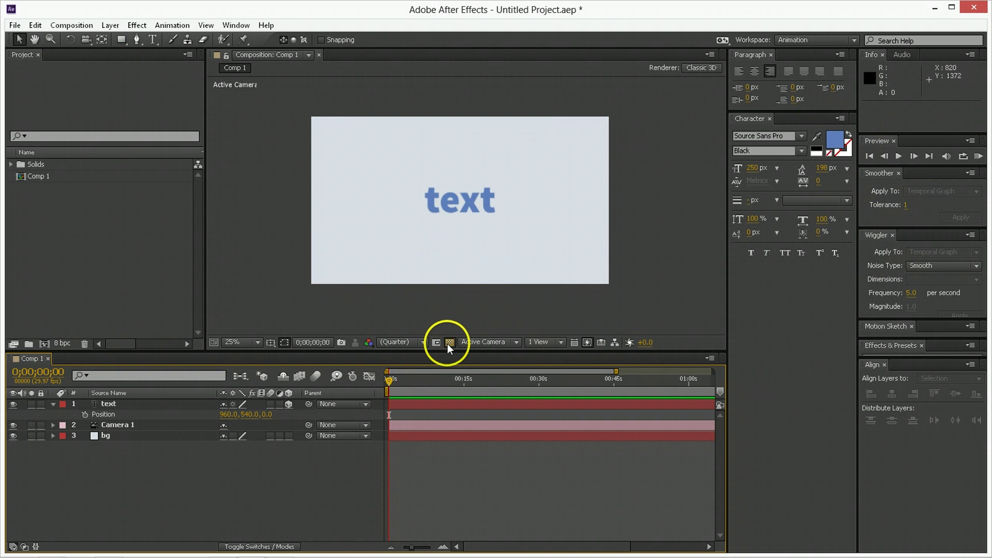
click(461, 212)
click(219, 453)
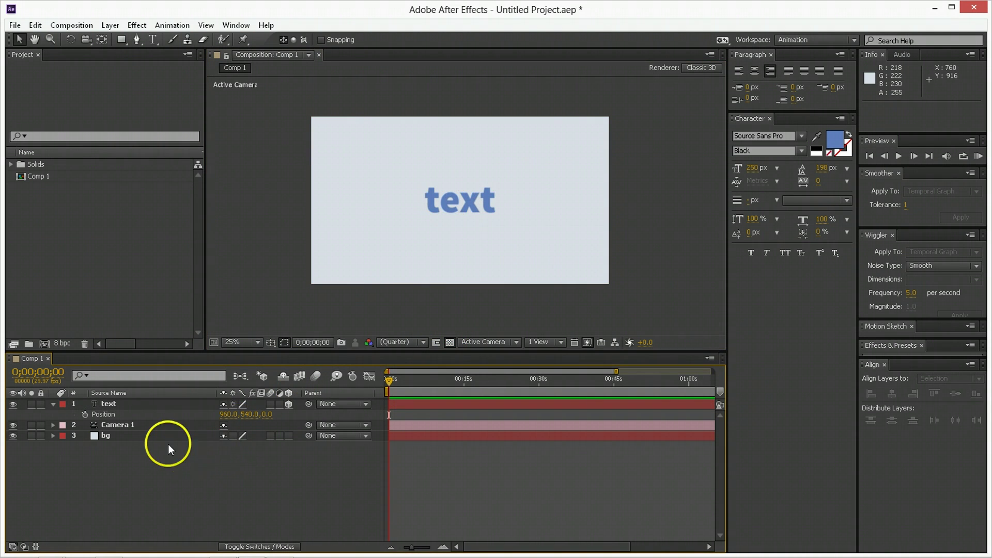
click(114, 419)
click(115, 458)
Step: Add a Null Object layer, Null 1, to the composition
right_click(115, 458)
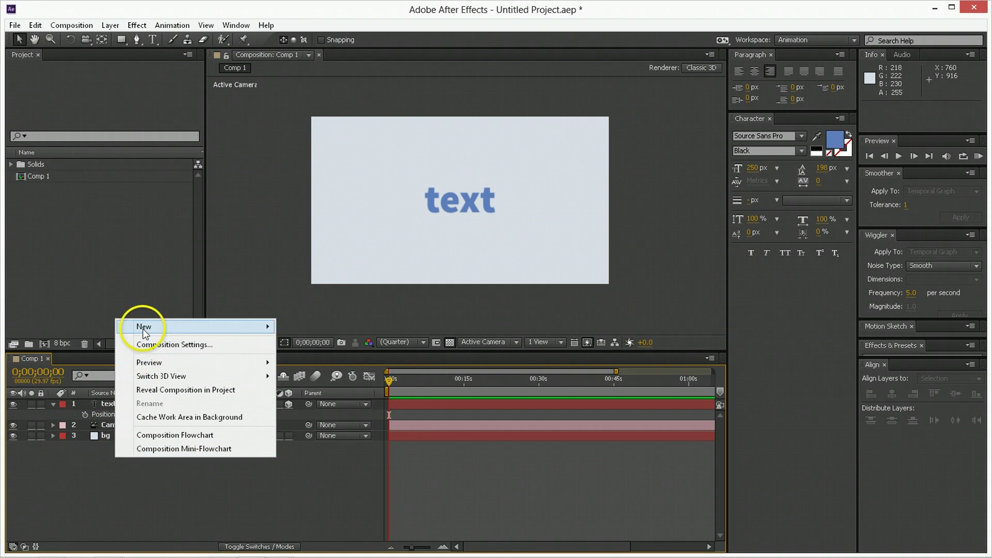
mouse_move(256, 326)
click(306, 399)
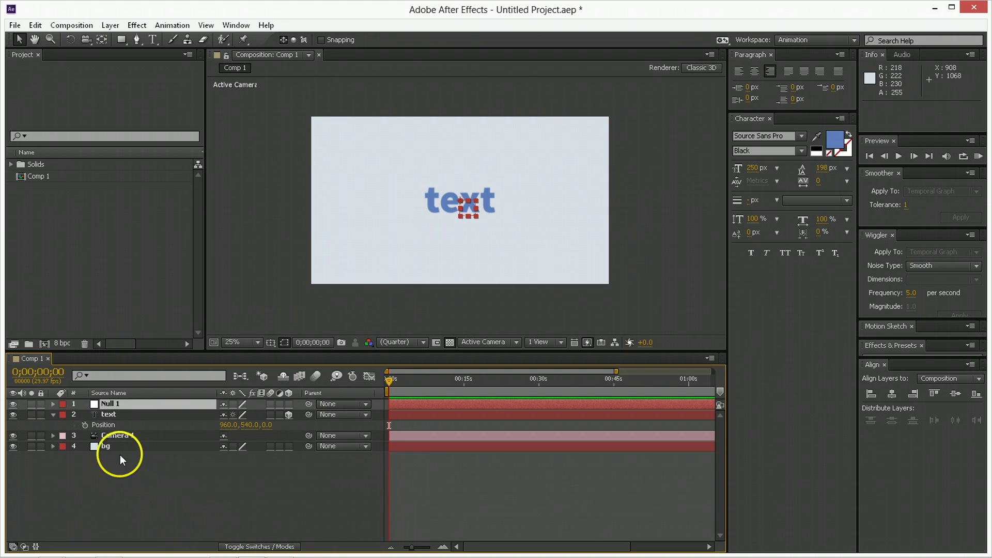
click(108, 440)
click(142, 493)
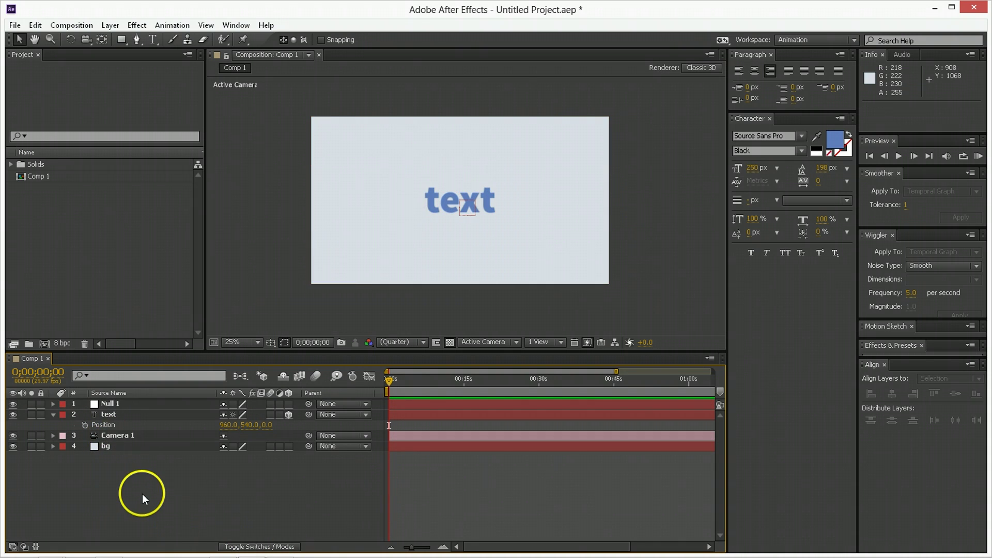
Step: Parent Camera 1 to Null 1, then test and undo a move of the null
click(120, 405)
click(123, 434)
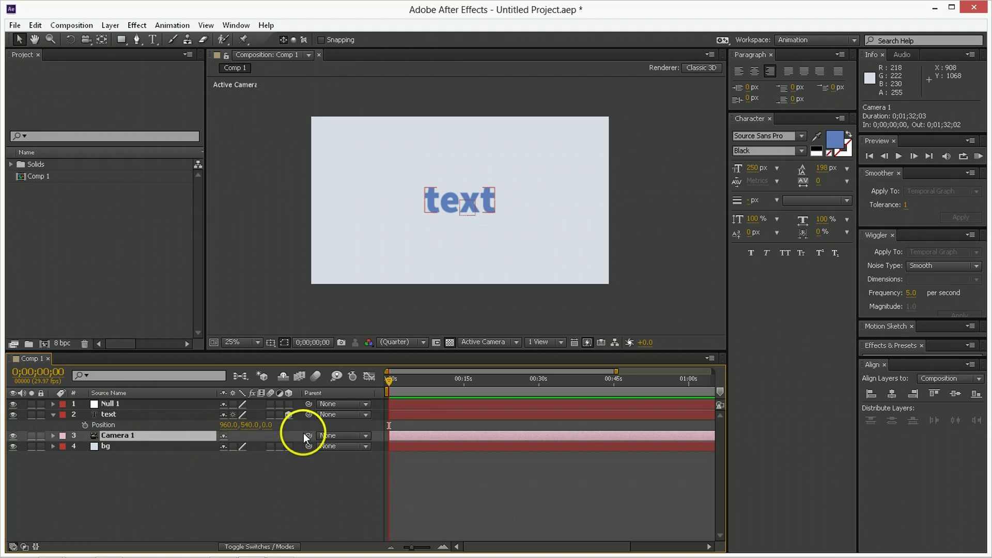
drag(308, 435, 144, 404)
click(139, 404)
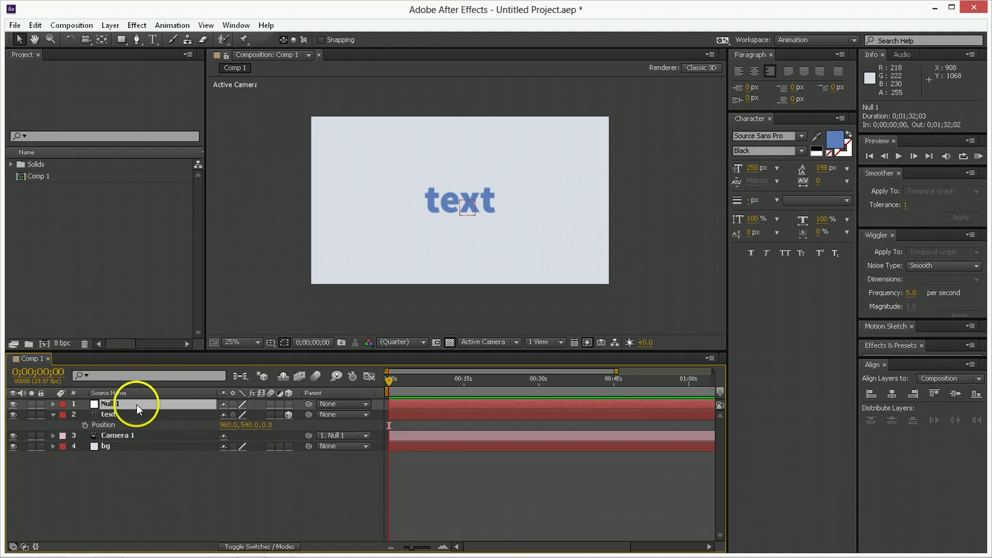
mouse_move(463, 230)
mouse_down()
mouse_move(468, 210)
mouse_move(454, 198)
mouse_move(452, 230)
mouse_up()
key(ctrl+z)
click(95, 515)
click(123, 437)
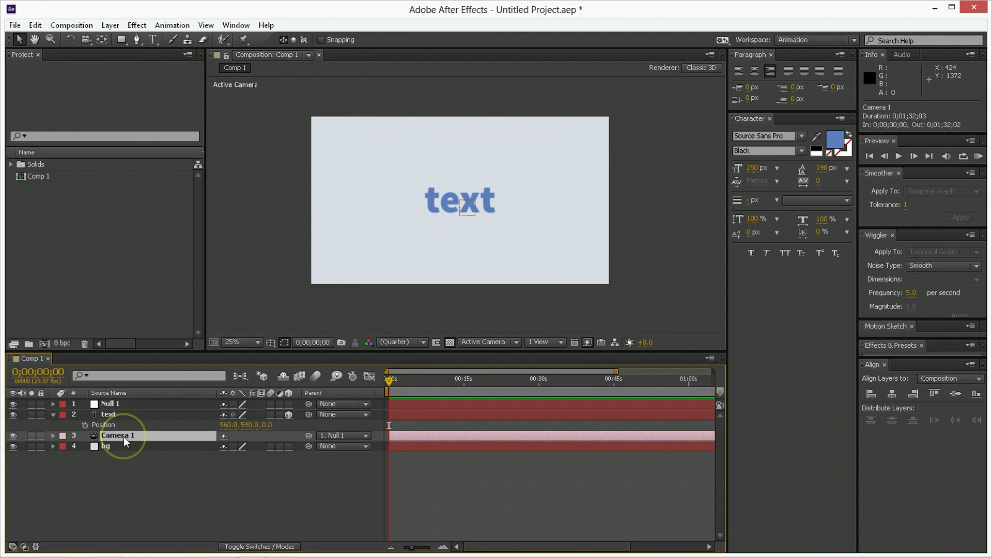
Step: Try moving Camera 1's Position closer to the text, then undo it
key(p)
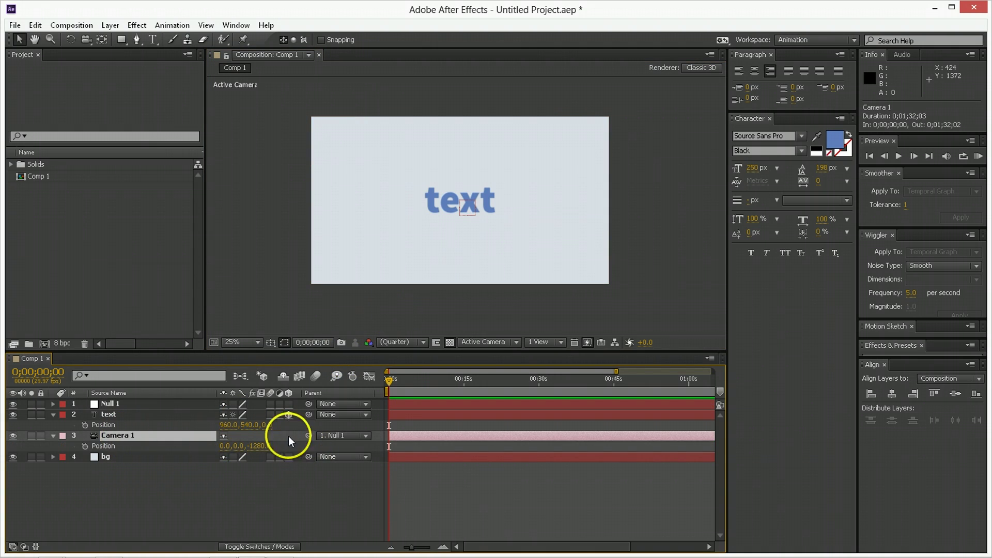
drag(256, 446, 277, 411)
key(ctrl+z)
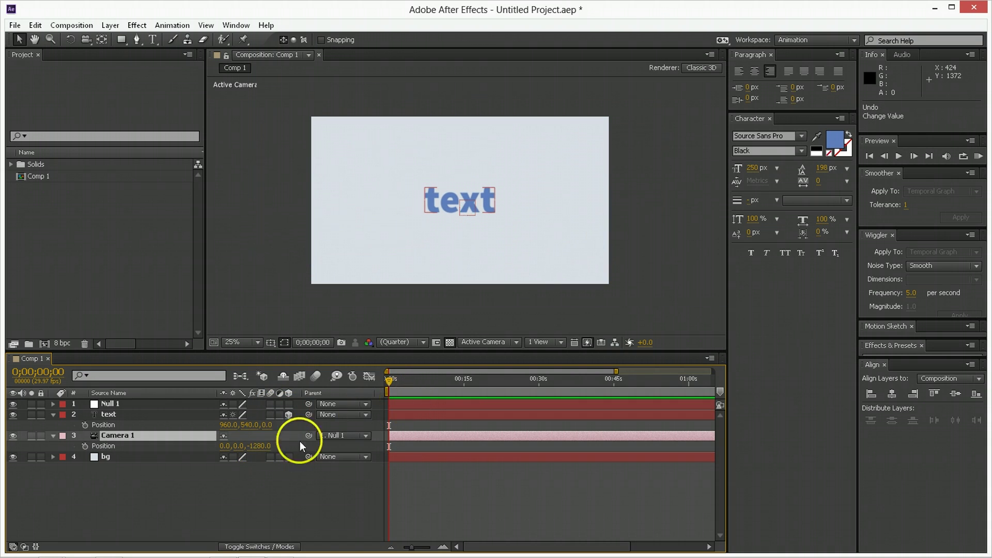
mouse_move(260, 451)
mouse_down()
mouse_move(384, 414)
mouse_move(276, 438)
mouse_up()
key(ctrl+z)
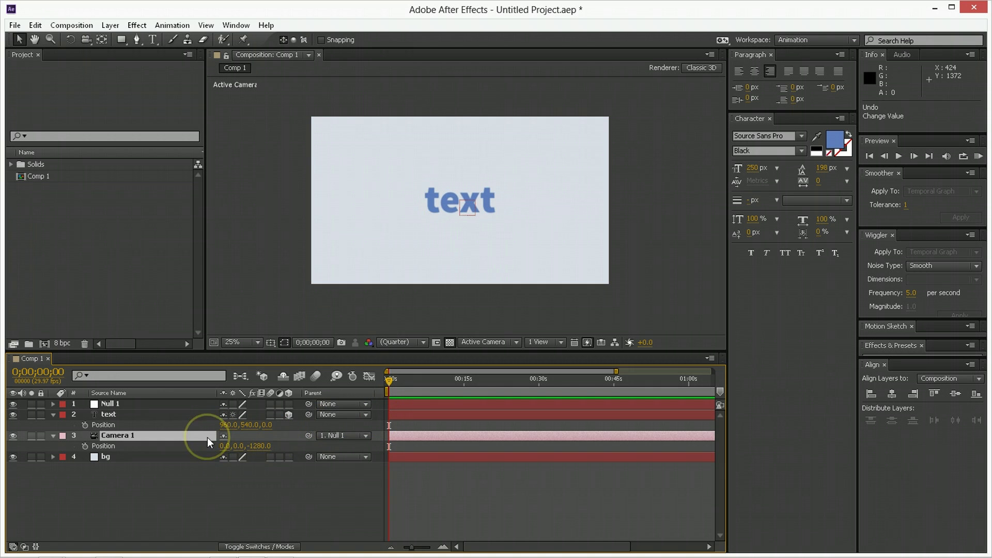
Step: Tilt Camera 1's Orientation to rotate the text, then reset X and Y
key(shift+r)
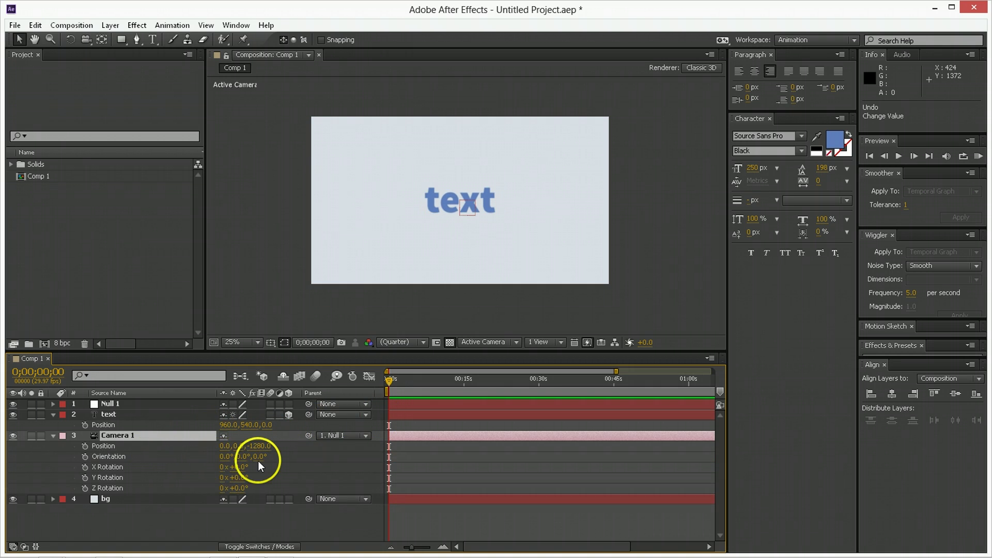
drag(260, 459, 224, 453)
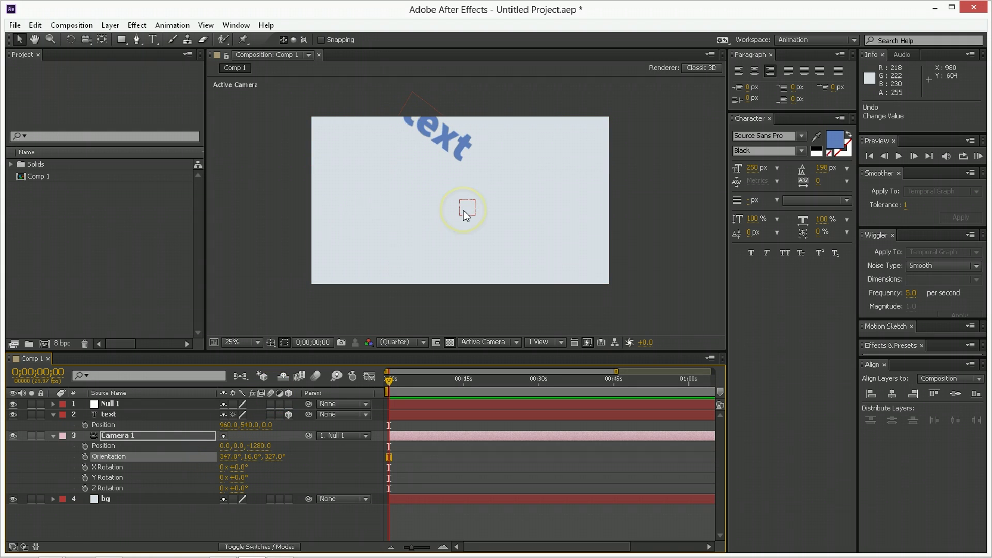
drag(465, 216, 444, 236)
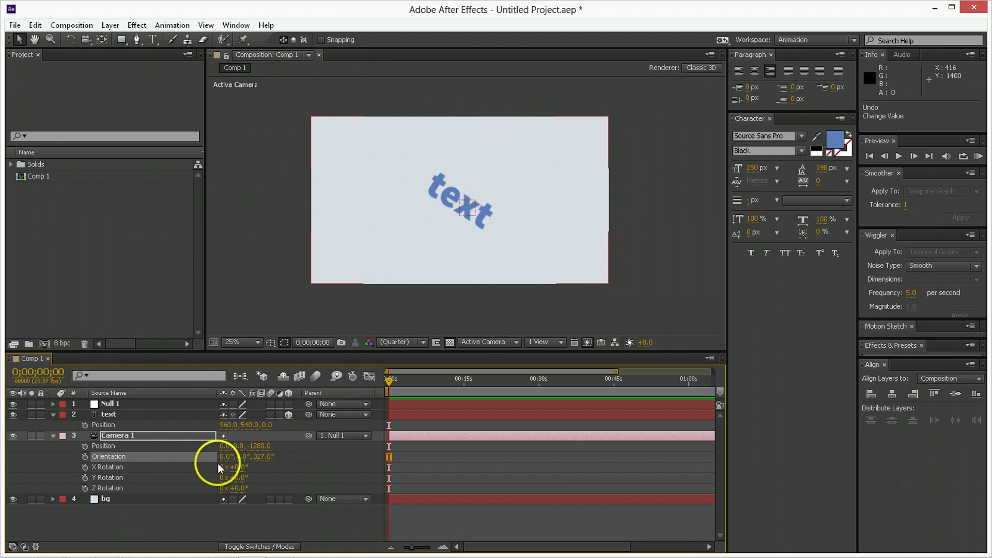
Step: Make Null 1 a 3D layer and adjust Camera 1's Y orientation
click(289, 403)
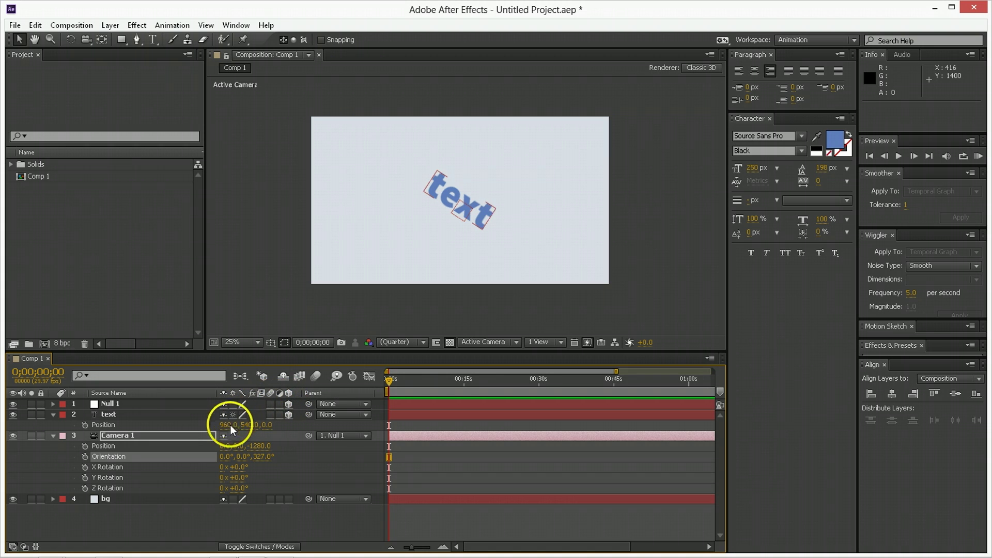
drag(251, 458, 230, 462)
click(128, 433)
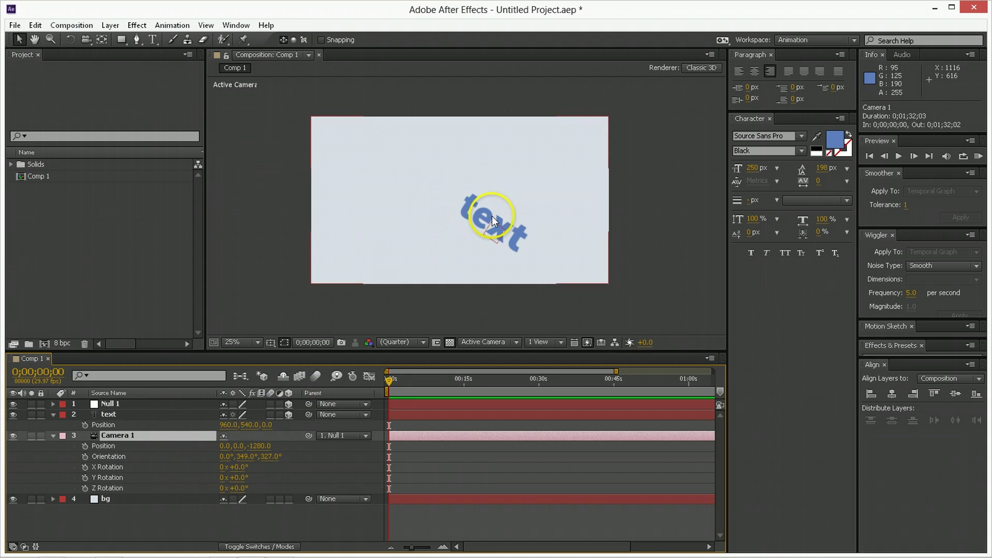
click(280, 448)
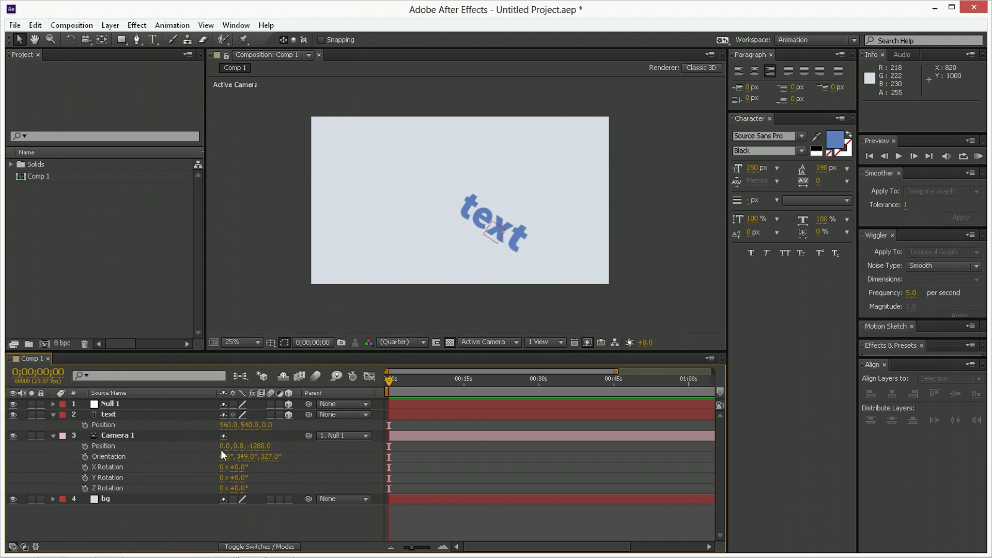
Step: Set Camera 1's Orientation to 0°, 0°, 0°
click(225, 457)
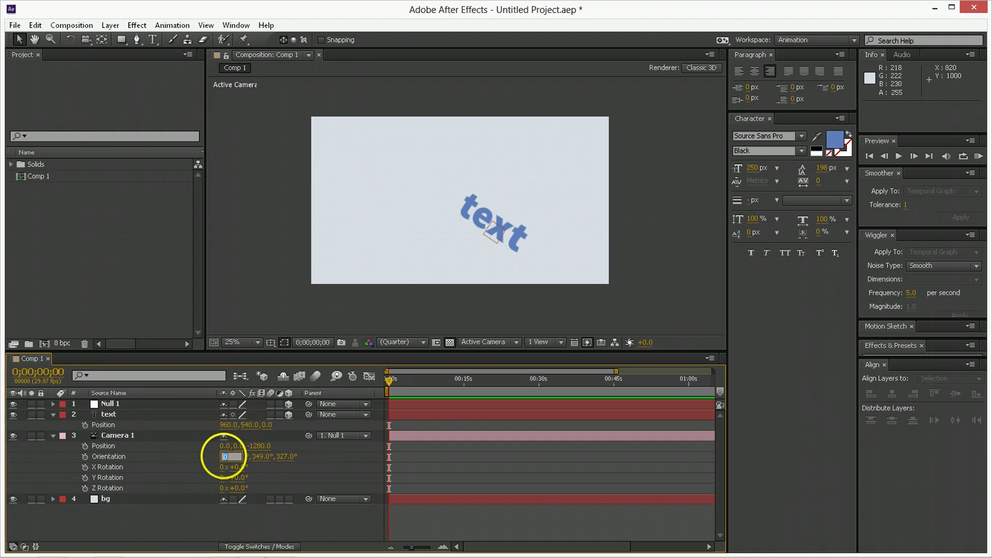
key(Tab)
text(0)
key(Tab)
text(0)
key(Return)
click(213, 499)
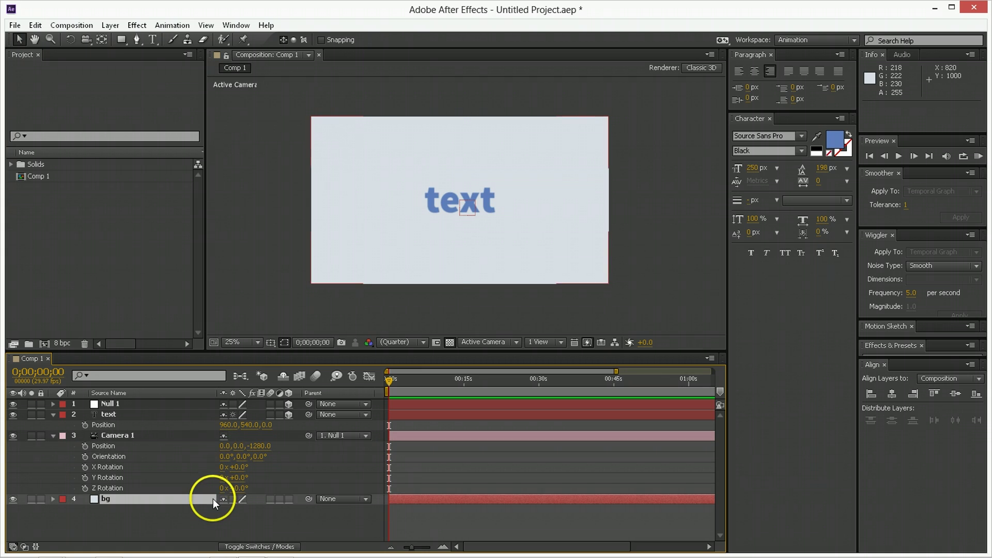
click(129, 406)
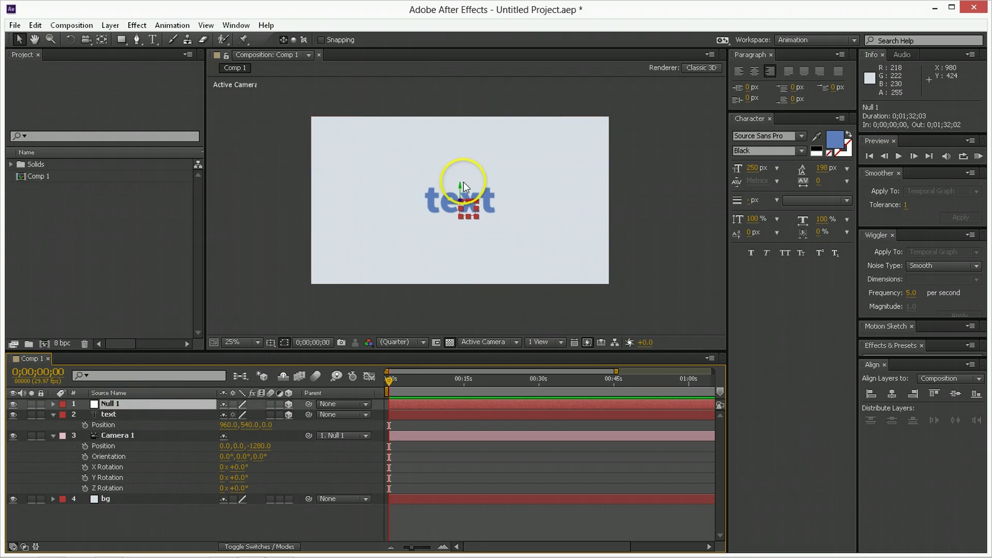
click(487, 202)
click(189, 517)
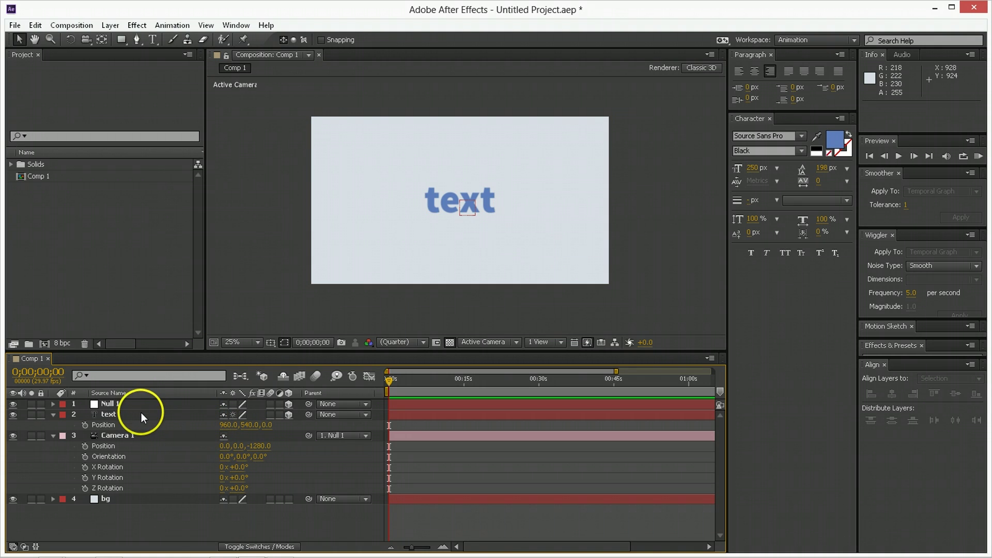
Step: Close Camera 1's settings unchanged and reveal its Camera Options with AA
double_click(124, 436)
drag(264, 10, 743, 198)
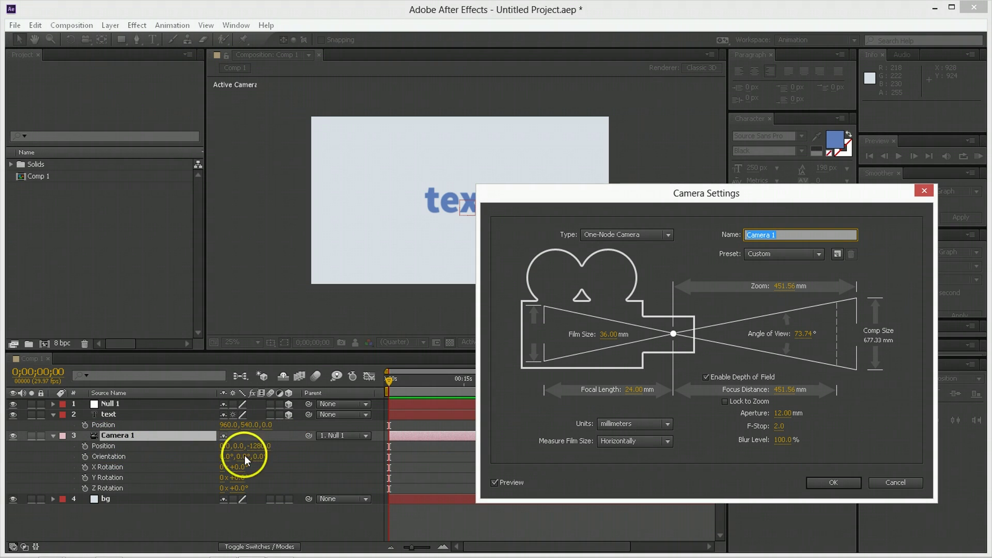
click(896, 482)
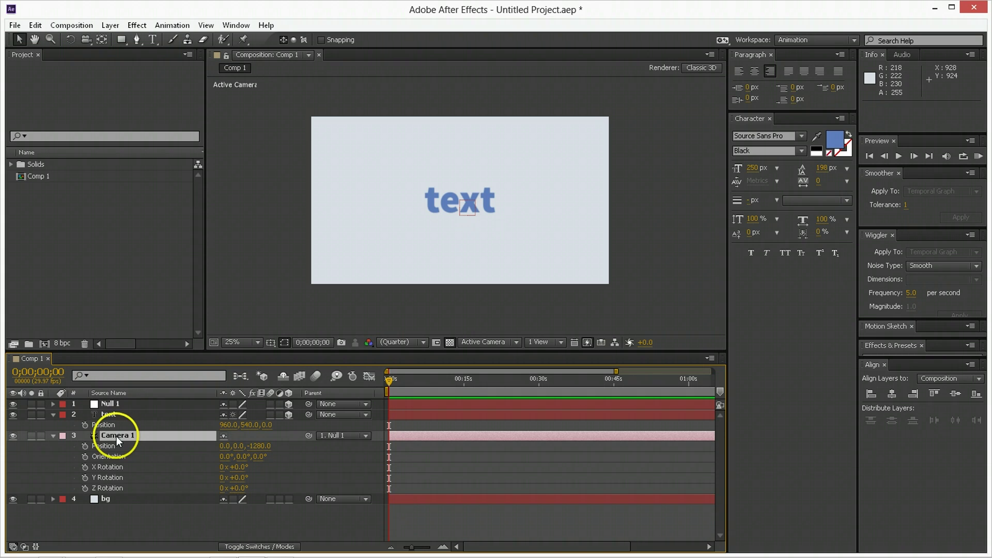
key(a)
key(a)
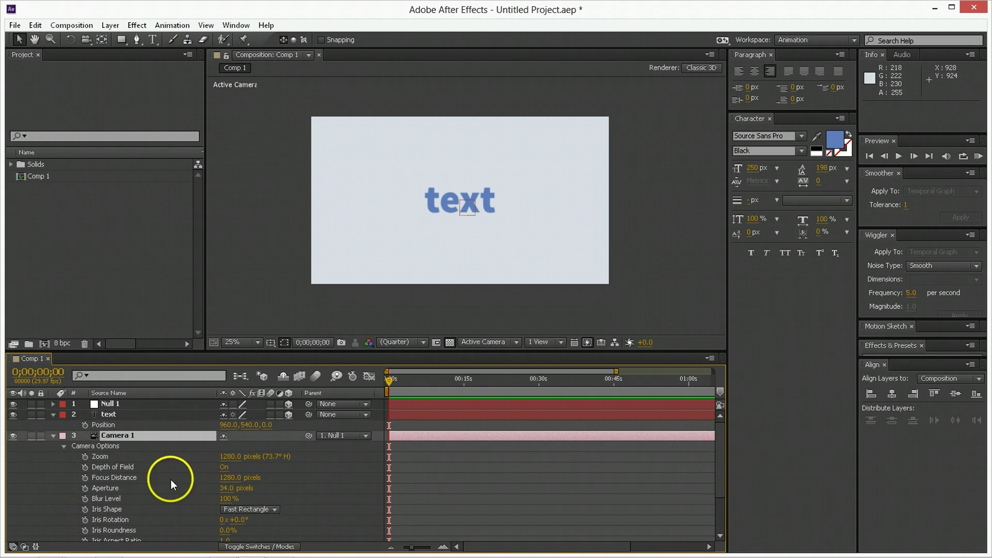
Step: Drive Focus Distance with the expression transform.position[2]*-1 linked to Camera 1's Z position
alt+click(85, 477)
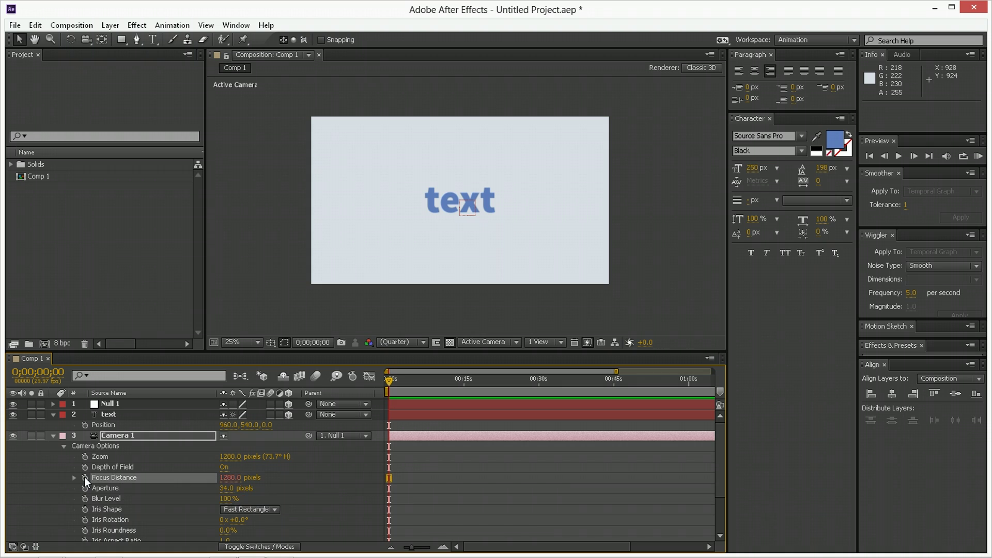
click(447, 460)
scroll(446, 475, down, 2)
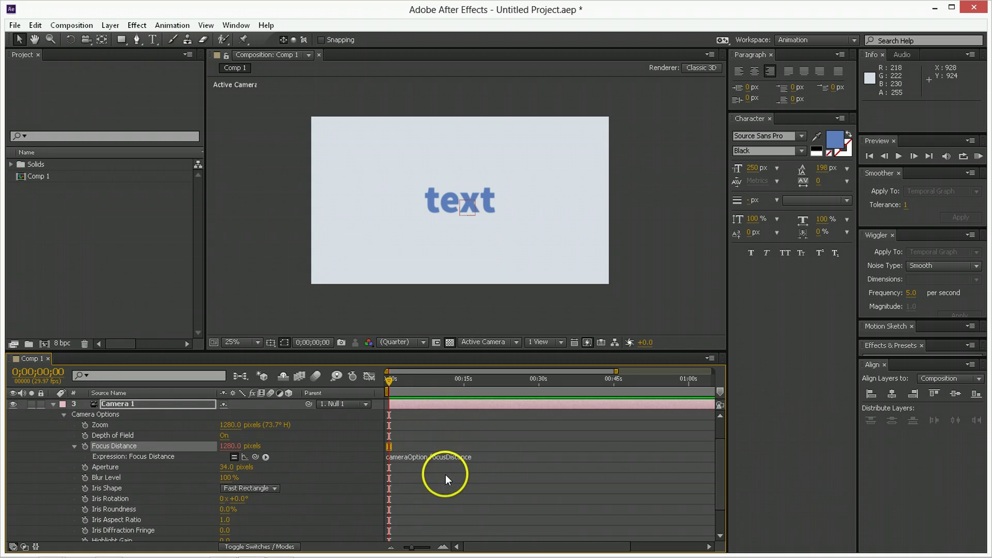
click(411, 402)
key(shift+p)
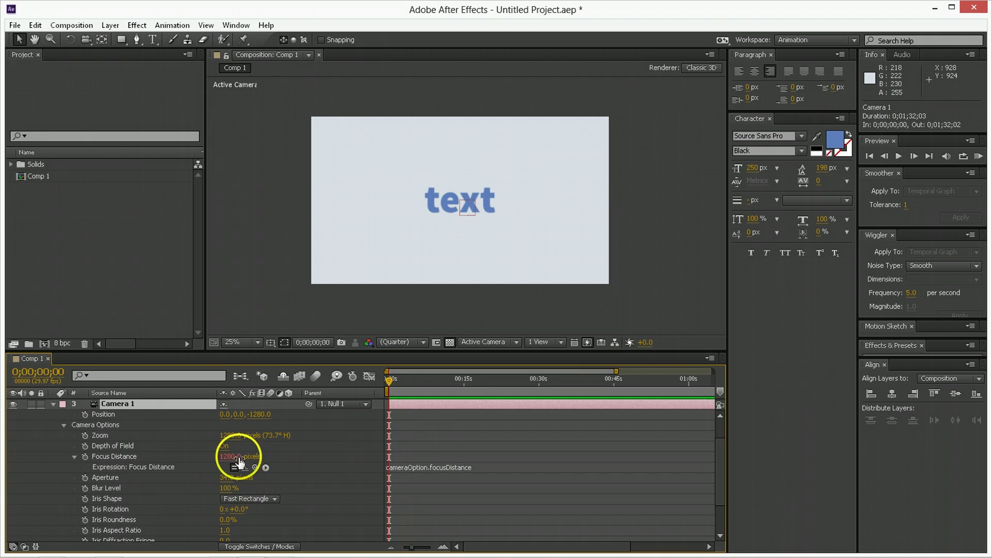
drag(256, 468, 263, 424)
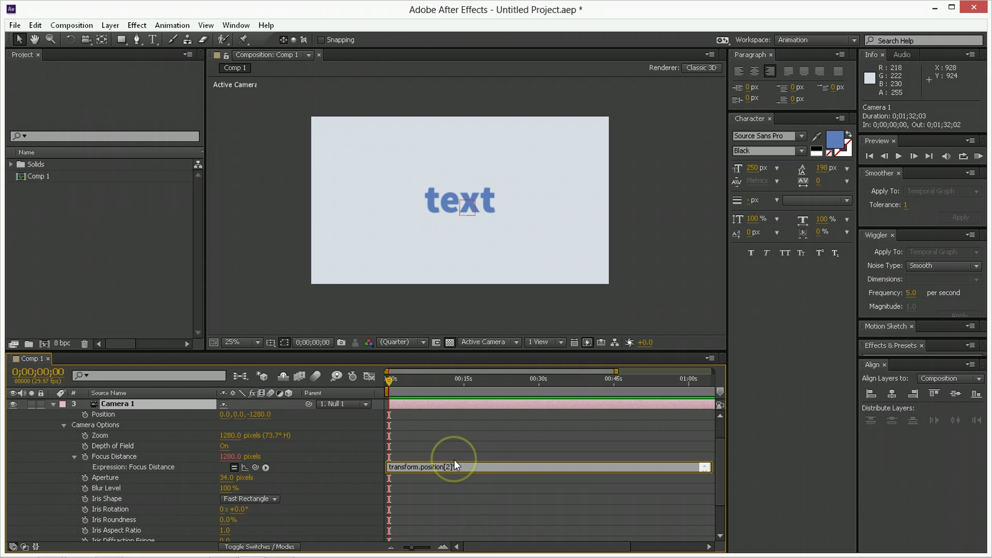
text(*-2)
click(449, 465)
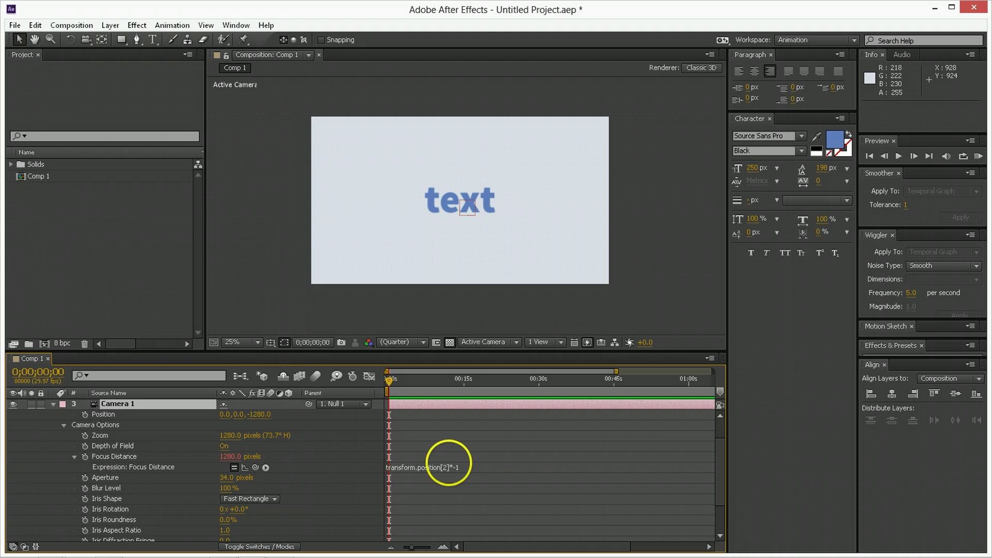
Step: Test the focus link by setting Camera Z to 0, -261, then -838, and collapse the layer
drag(257, 421, 612, 192)
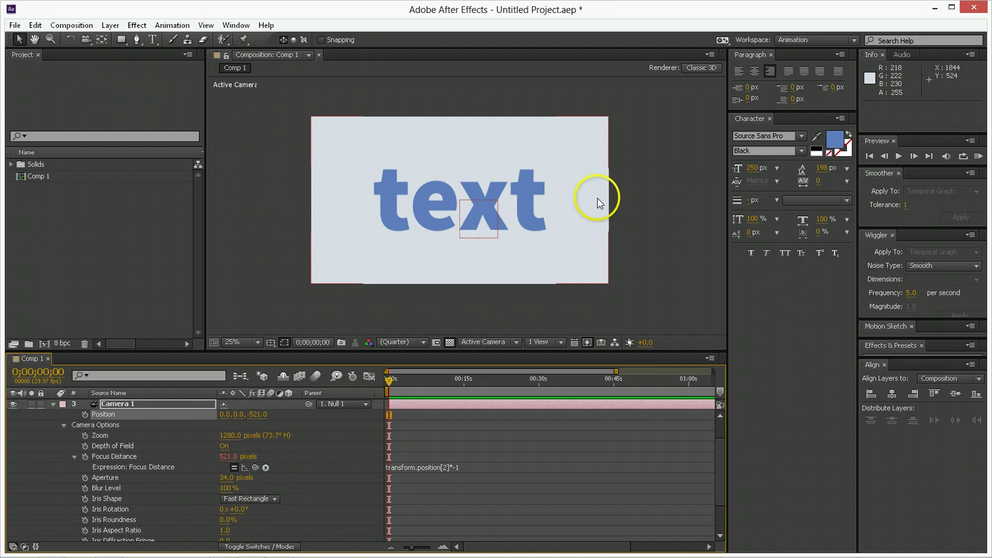
click(258, 415)
text(0)
key(Return)
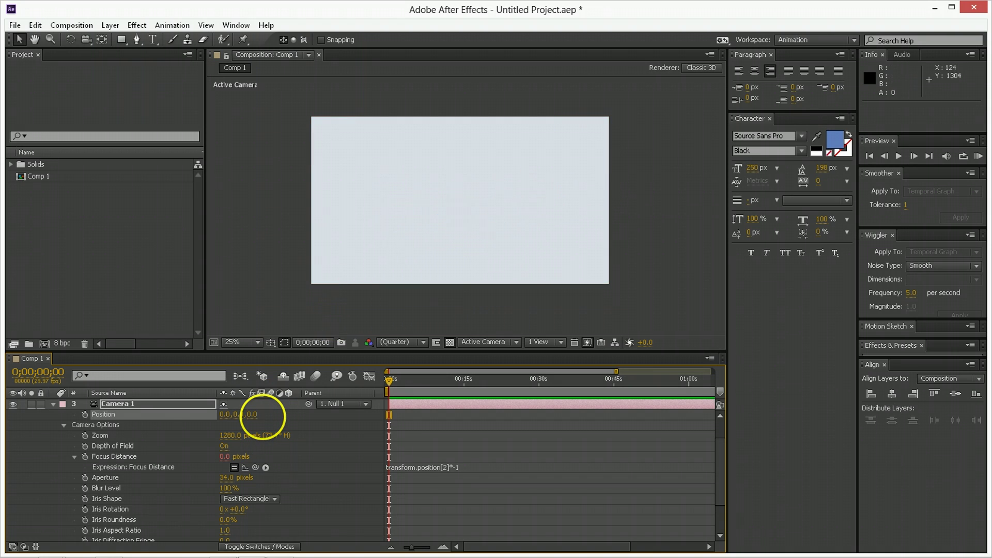
click(260, 418)
text(-261)
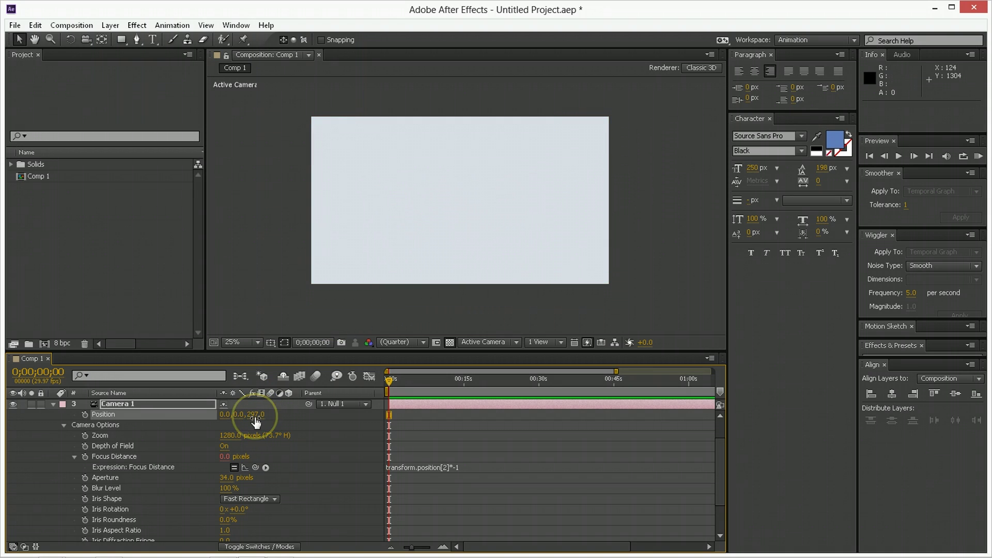
key(Return)
drag(257, 420, 180, 430)
drag(248, 421, 135, 434)
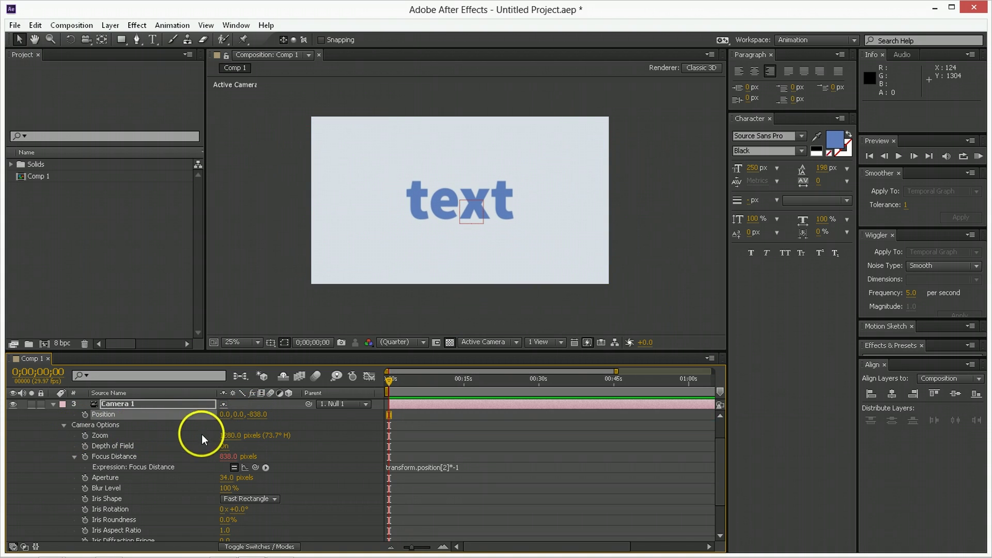
scroll(202, 434, up, 1)
click(54, 436)
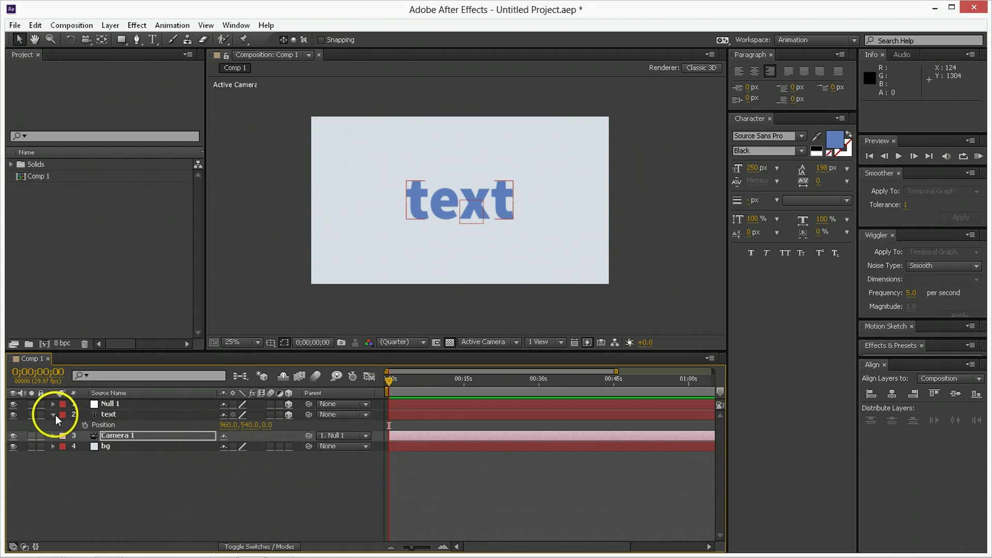
Step: Duplicate the text layer to create text 2
click(54, 415)
click(89, 464)
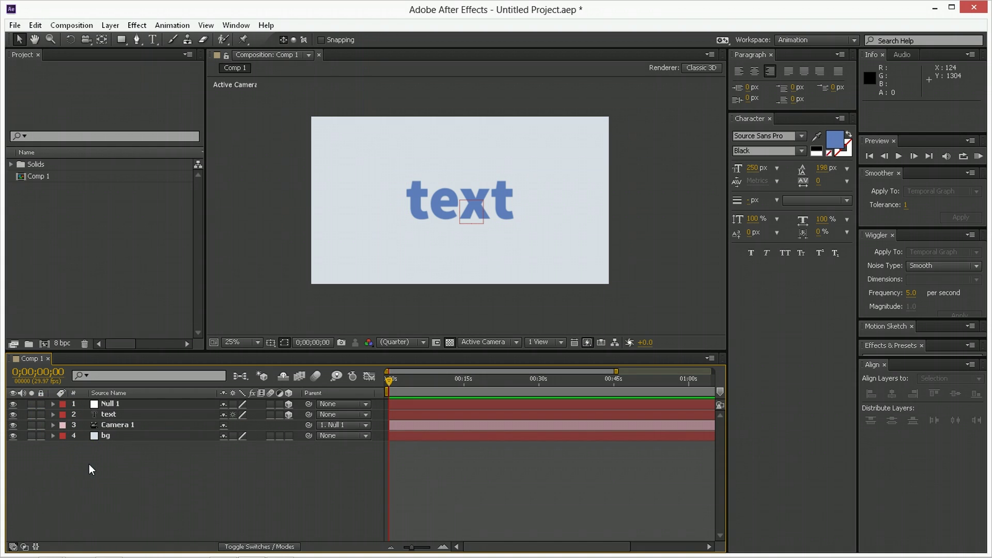
click(418, 203)
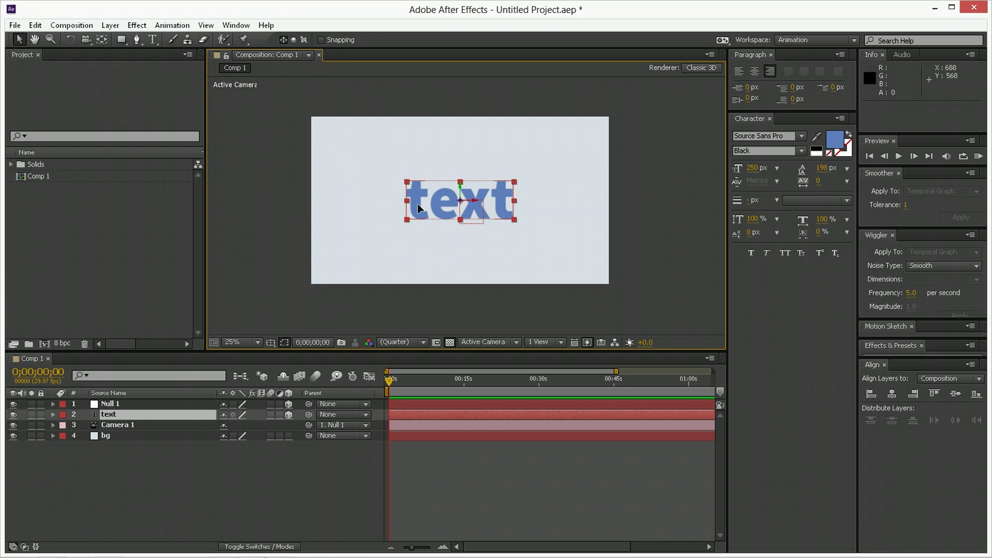
key(ctrl+d)
click(445, 208)
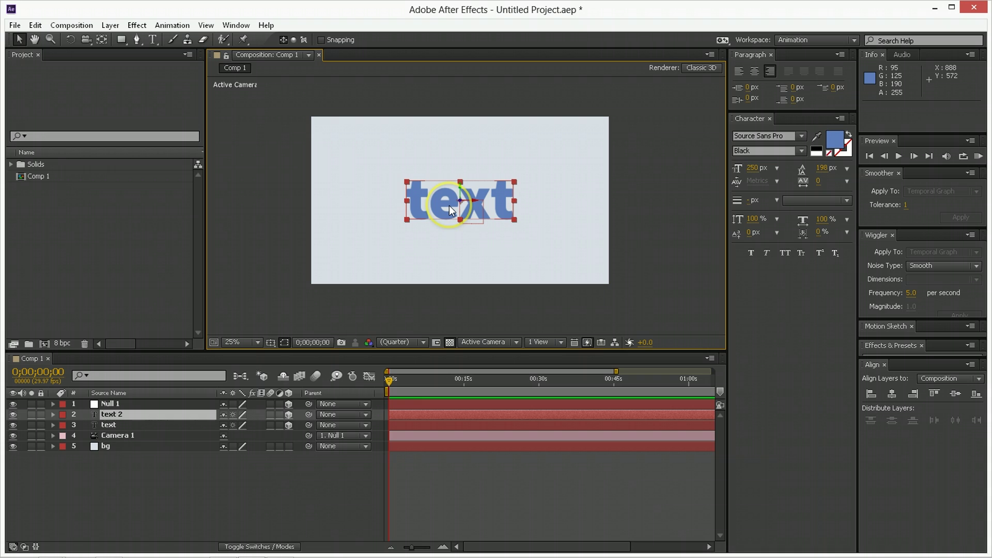
Step: Move text 2 to Position 1881, 1680, 0
key(p)
key(shift+r)
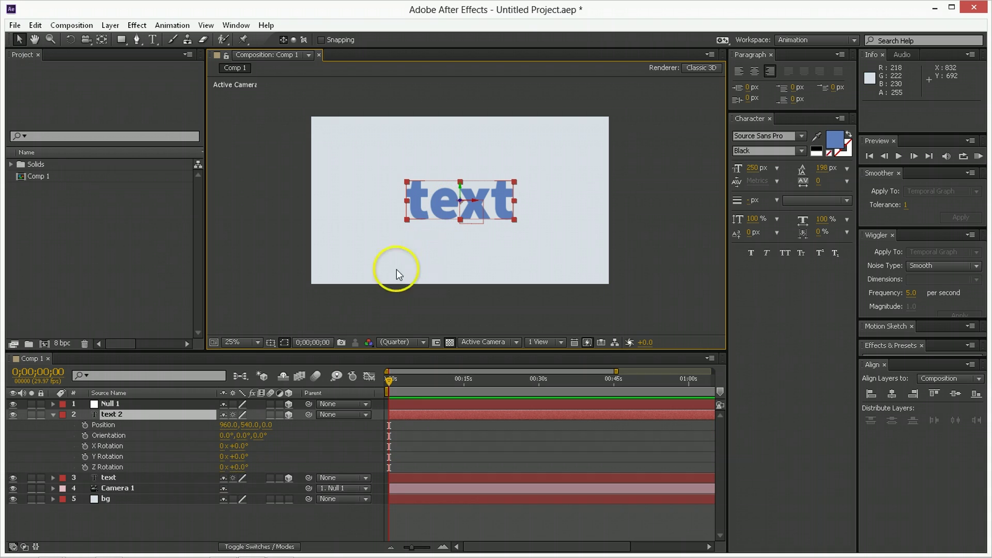
drag(229, 425, 257, 428)
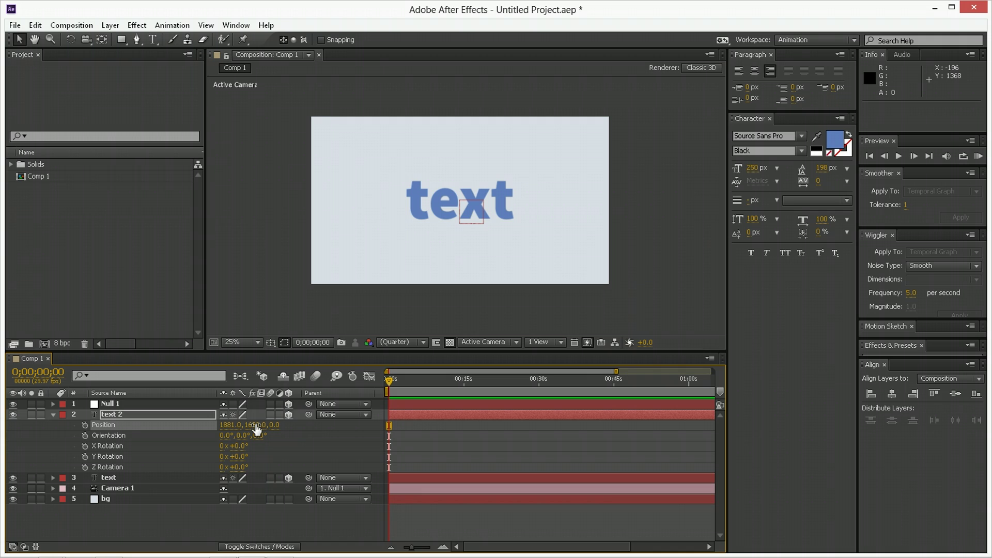
click(309, 416)
Step: Set text 2's Orientation to 54°, 84°, 63°
click(223, 435)
text(54)
key(Tab)
text(84)
key(Tab)
text(63)
key(Return)
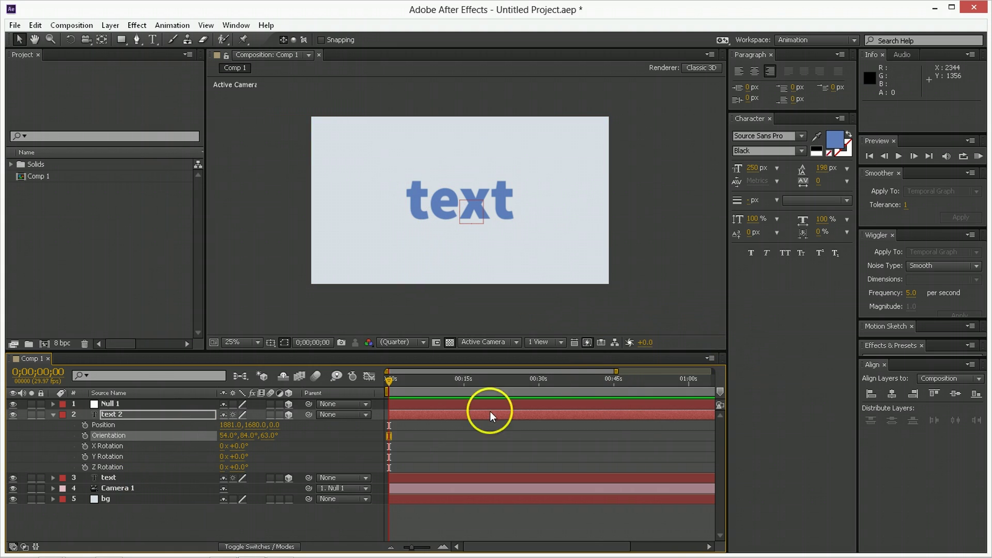
Step: Show Position and Rotation for Camera 1 and Null 1, and key Null 1's Position and Orientation at 0s
click(132, 416)
click(117, 489)
key(p)
key(shift+r)
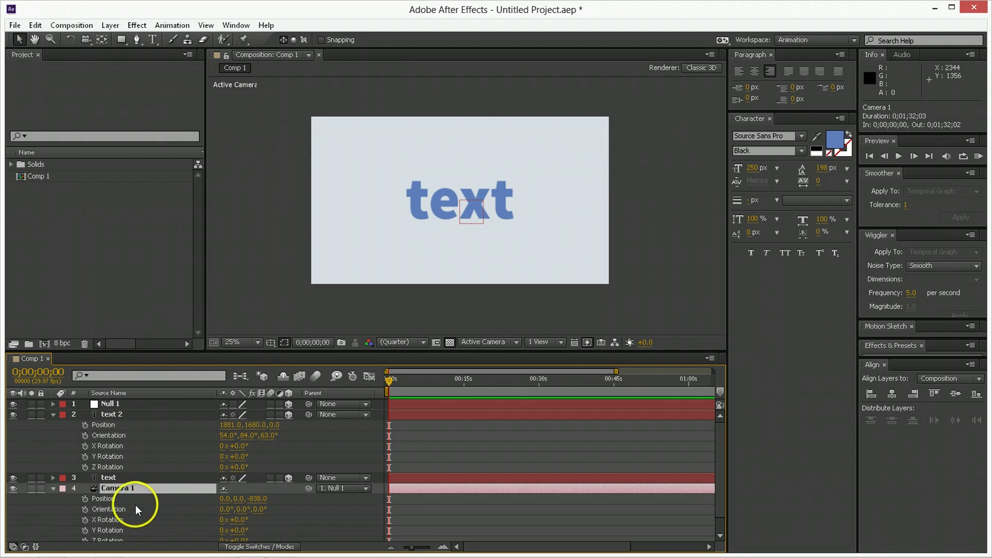
click(111, 404)
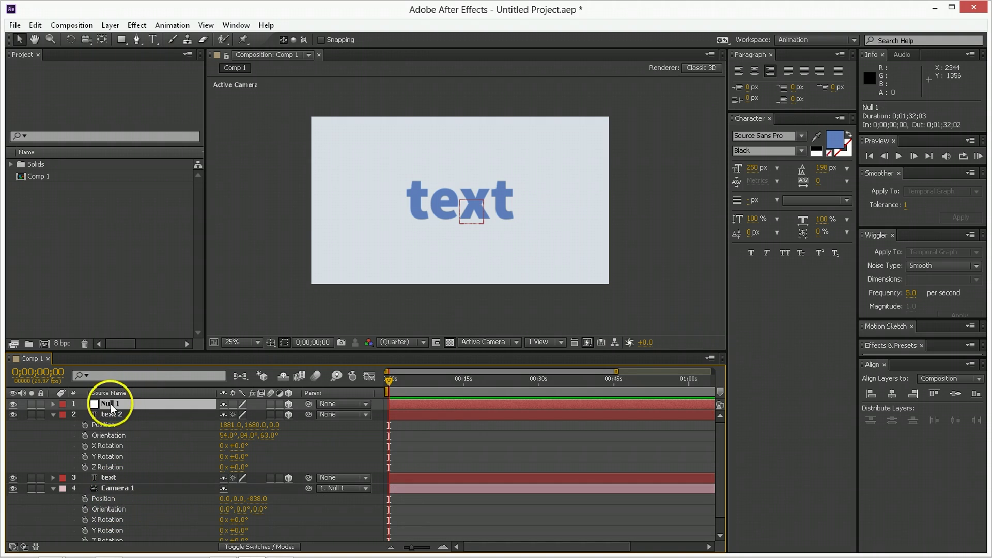
key(p)
key(shift+r)
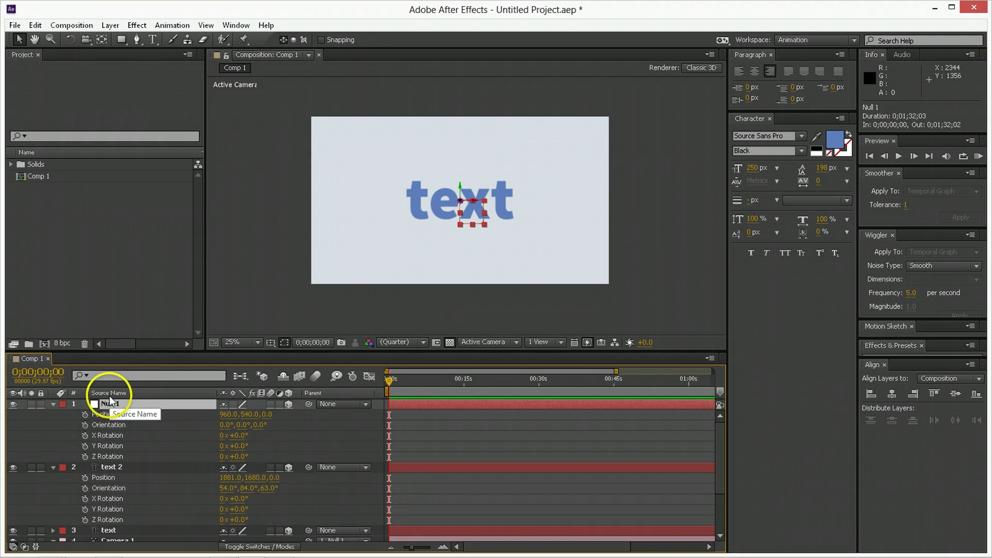
click(85, 415)
click(85, 424)
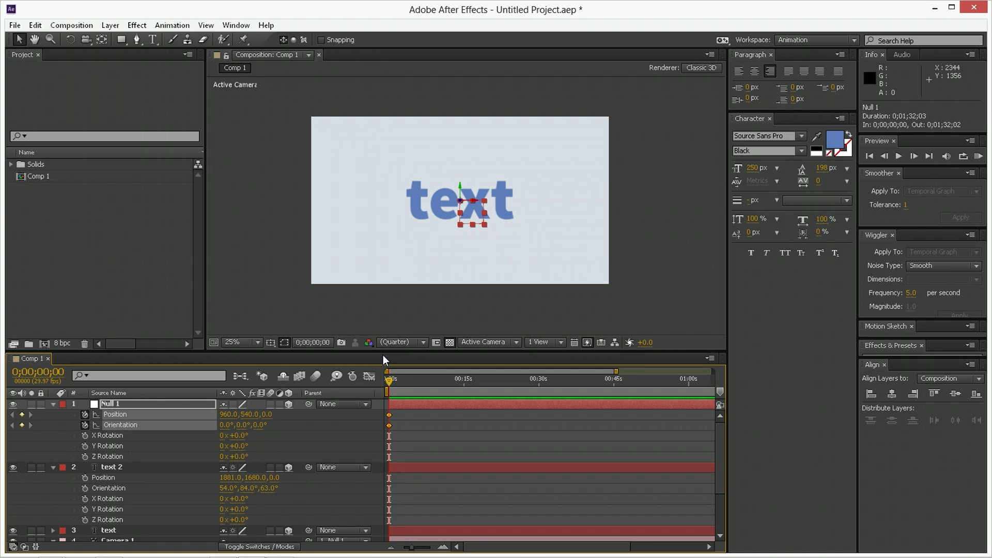
Step: At 0;00;01;15, paste text 2's Position (1881, 1680, 0) and Orientation (54°, 84°, 63°) onto Null 1
key(shift+Page_Down)
key(shift+Page_Down)
key(shift+Page_Down)
key(shift+Page_Down)
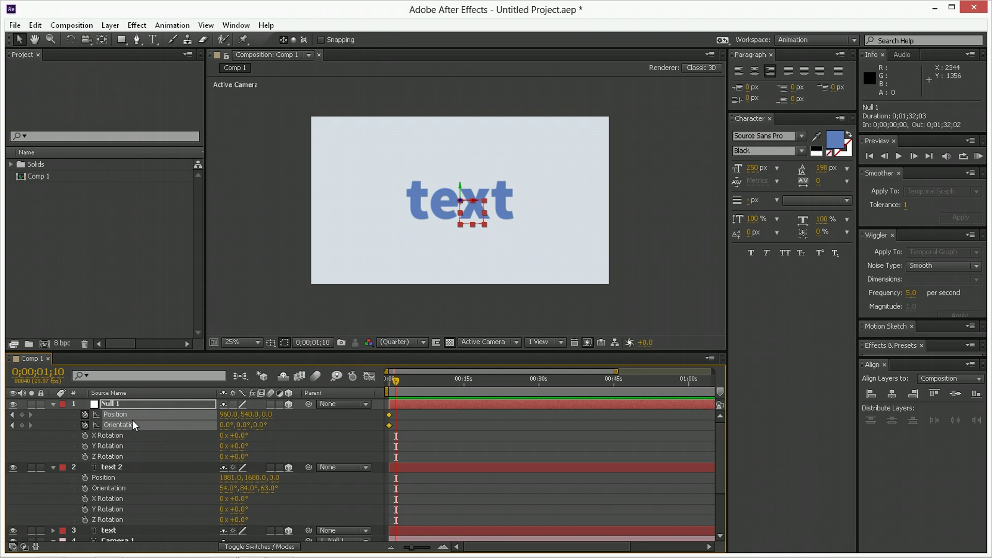
click(303, 417)
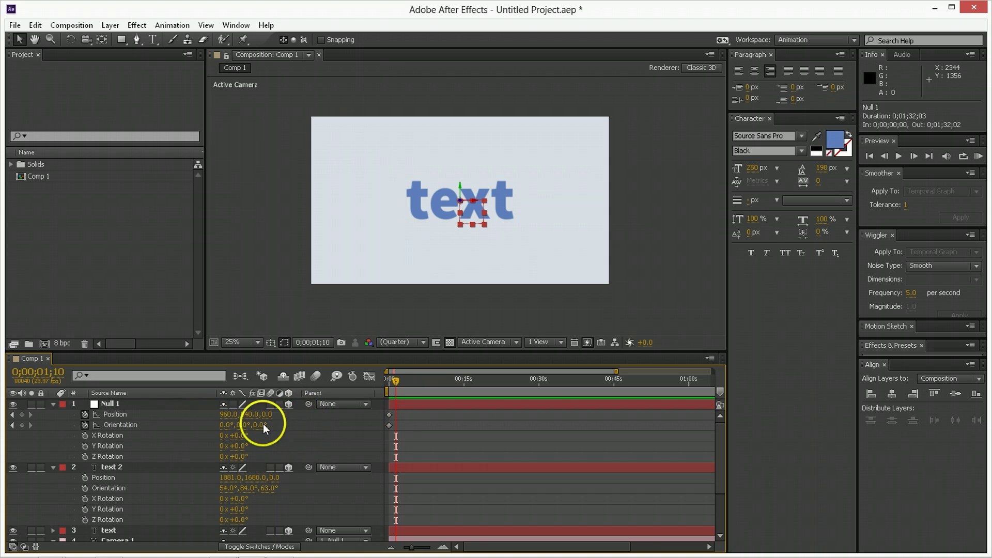
scroll(154, 448, down, 1)
click(122, 447)
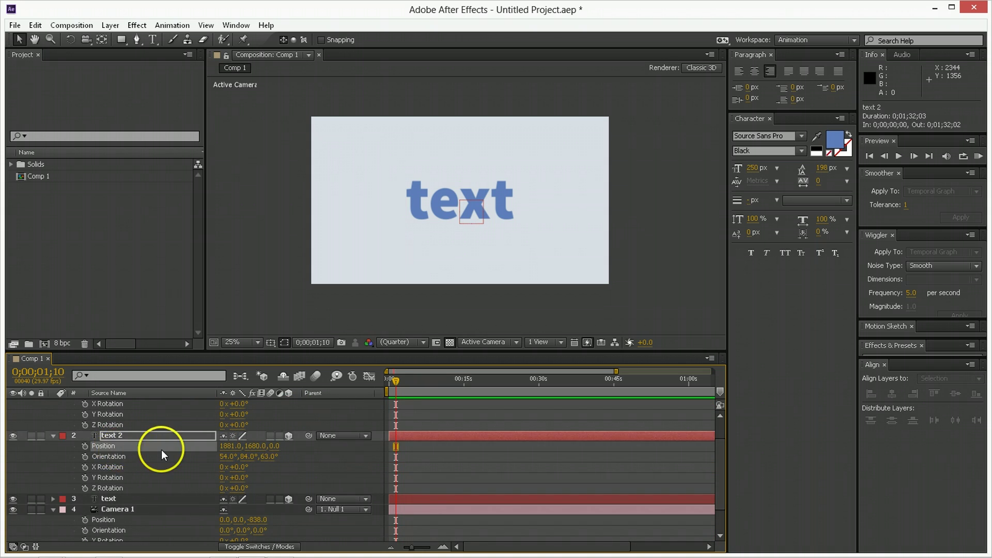
scroll(161, 450, up, 1)
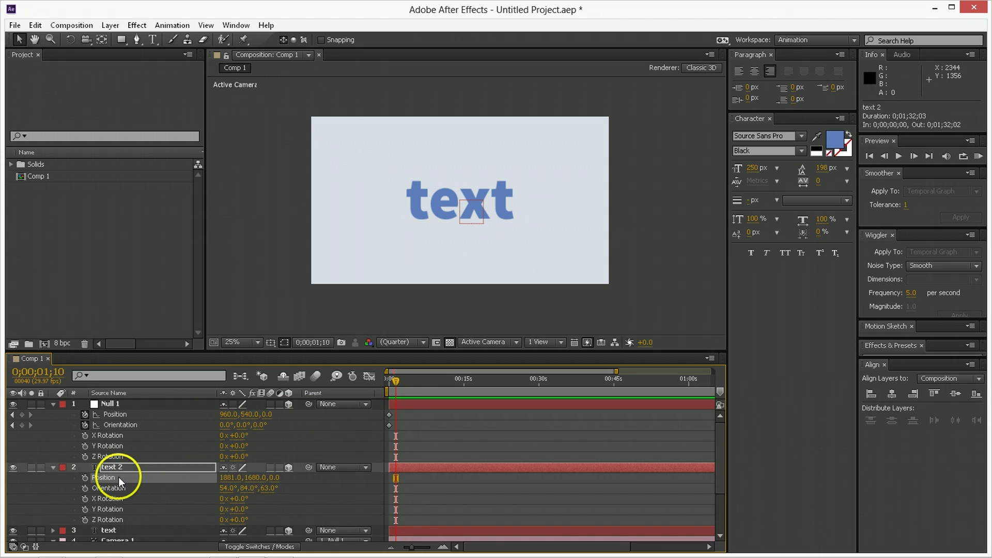
click(282, 404)
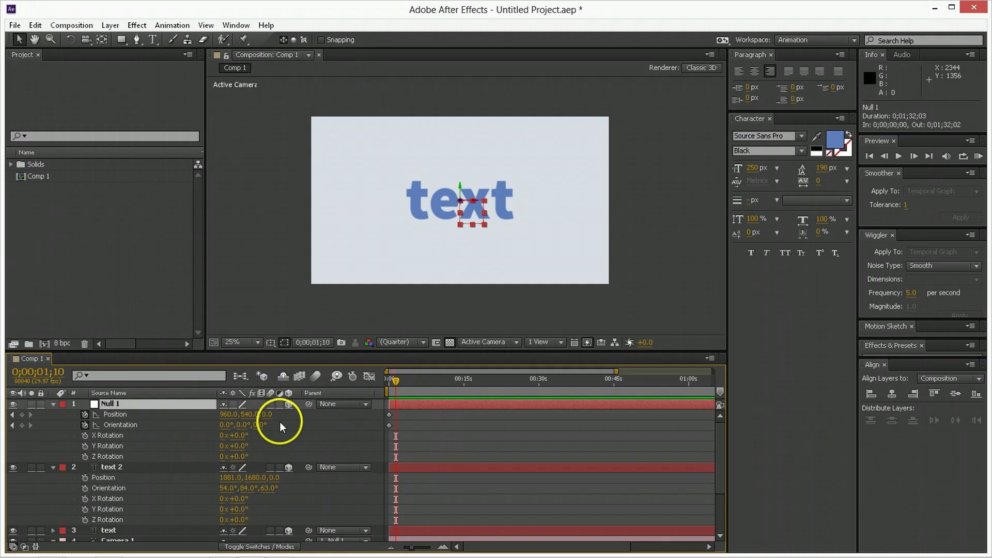
key(ctrl+v)
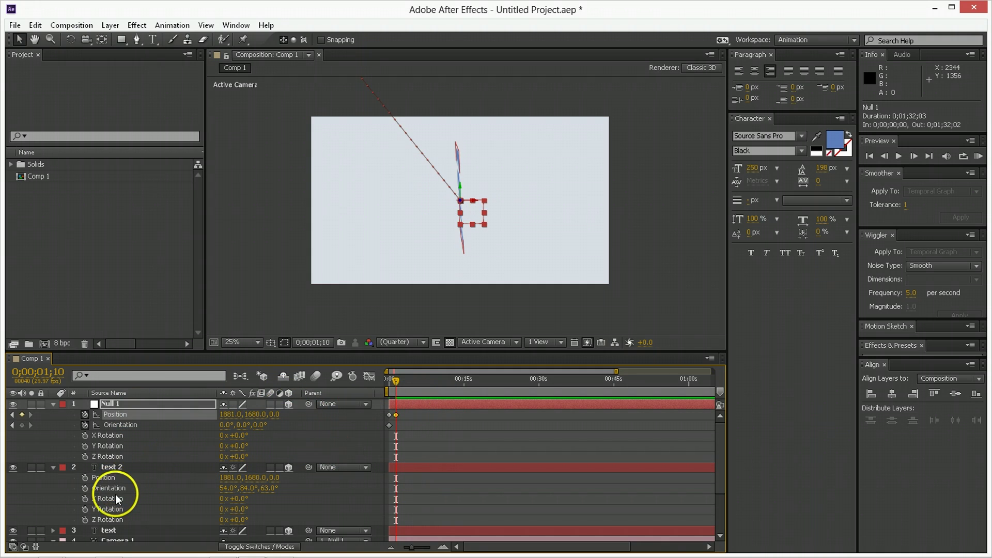
click(122, 488)
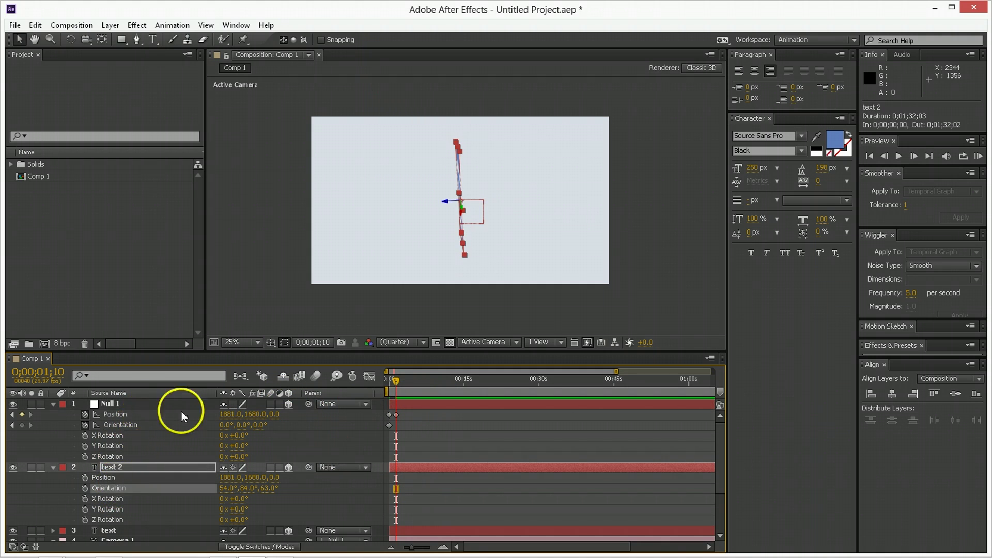
click(411, 399)
drag(411, 398, 380, 388)
key(ctrl+v)
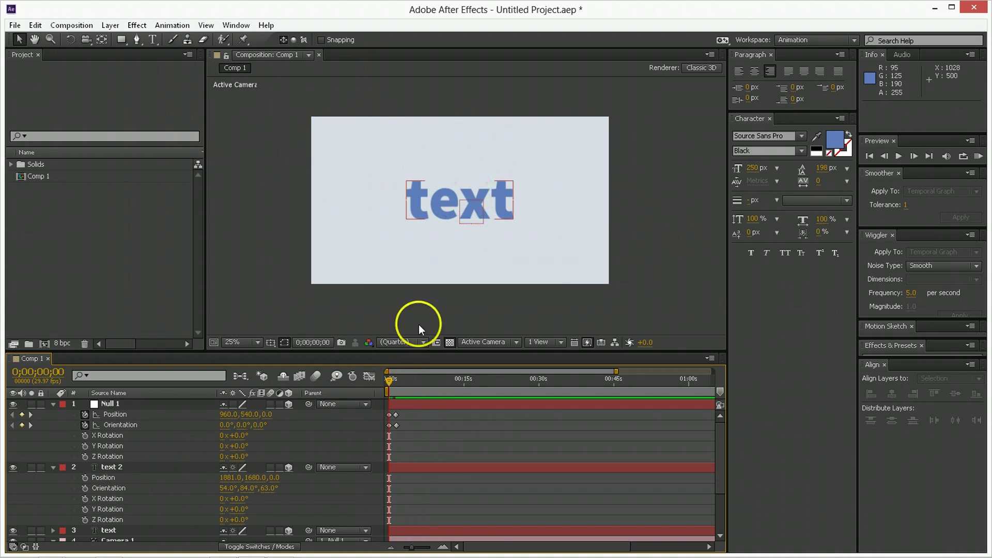
Step: Scrub through the fly-in and park on Null 1's end keyframe
mouse_move(387, 392)
mouse_down()
mouse_move(401, 383)
mouse_move(378, 400)
mouse_up()
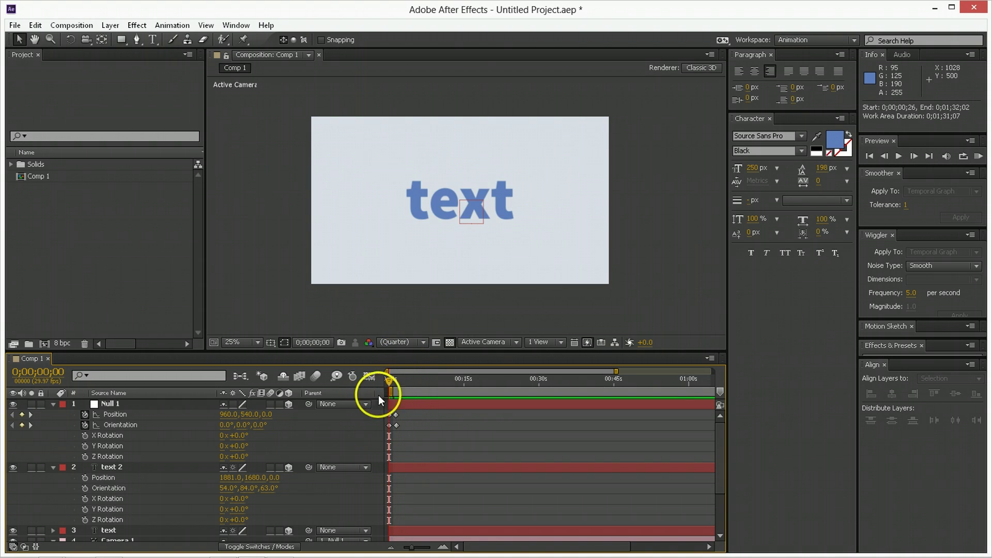
click(393, 381)
drag(397, 381, 401, 383)
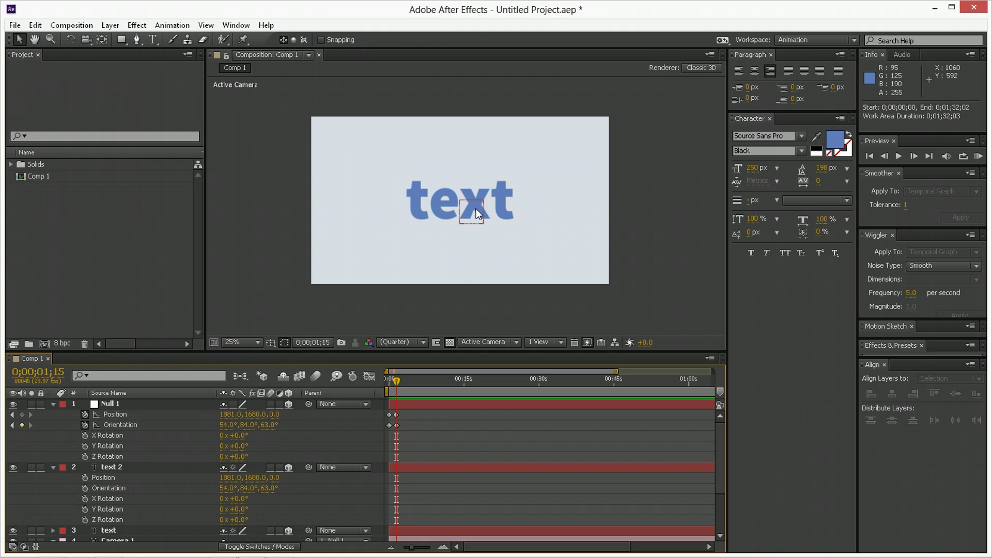
click(266, 358)
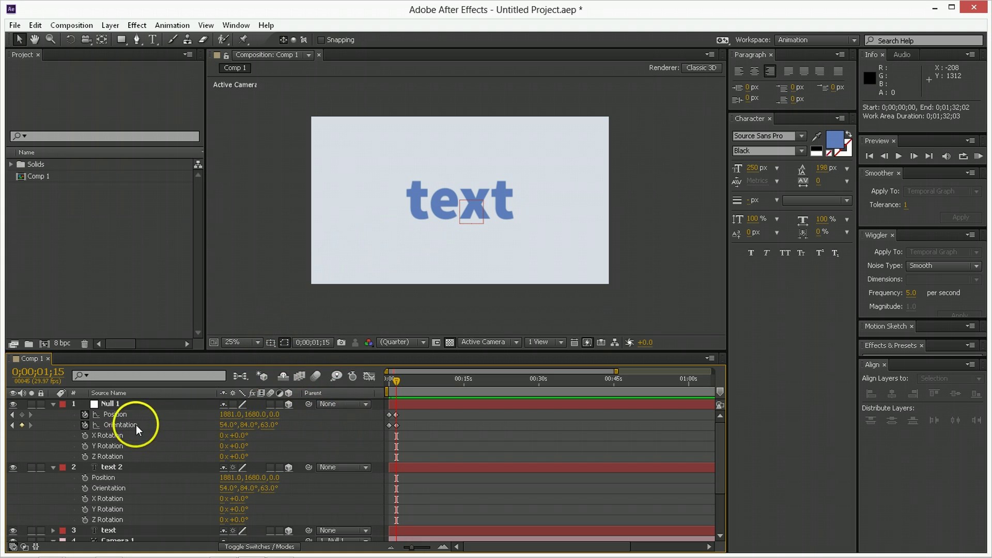
Step: Add the expression wiggle(1,.25) to Null 1's Orientation and preview the sway
alt+click(85, 425)
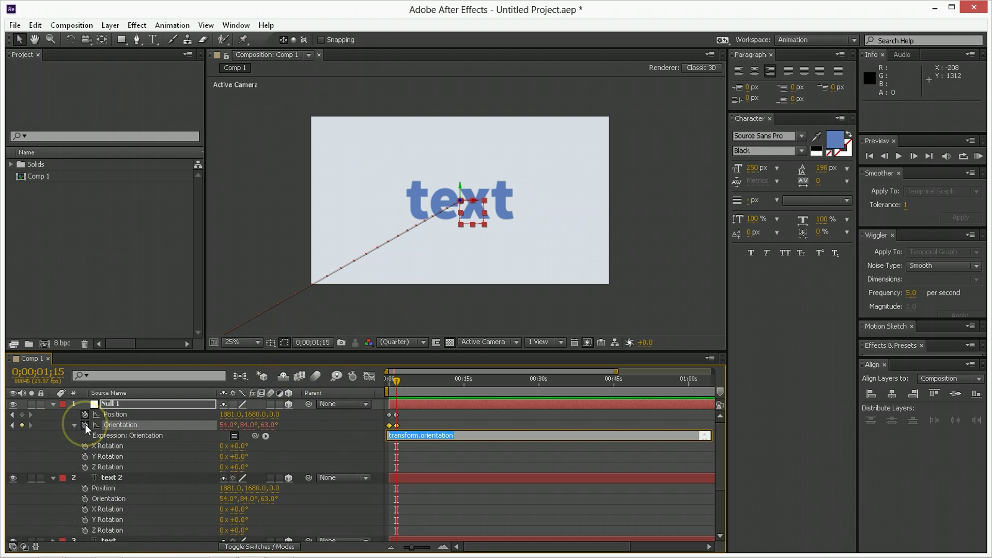
text(wiggle)
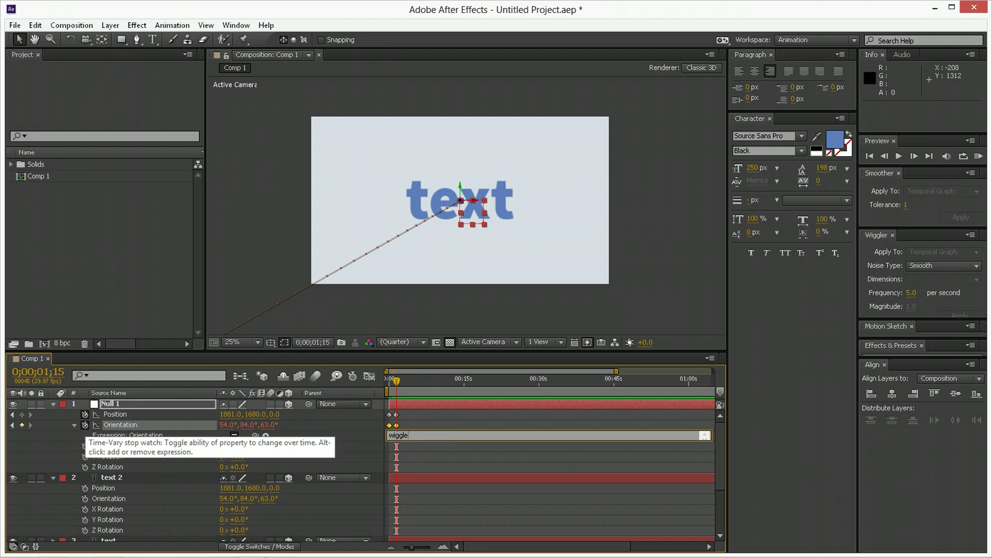
text((1,.25))
click(334, 414)
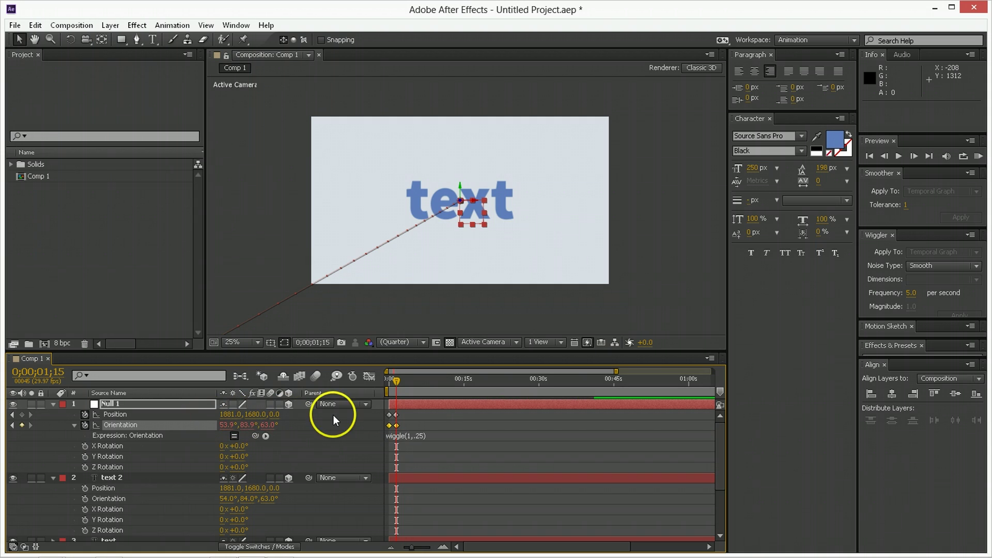
key(space)
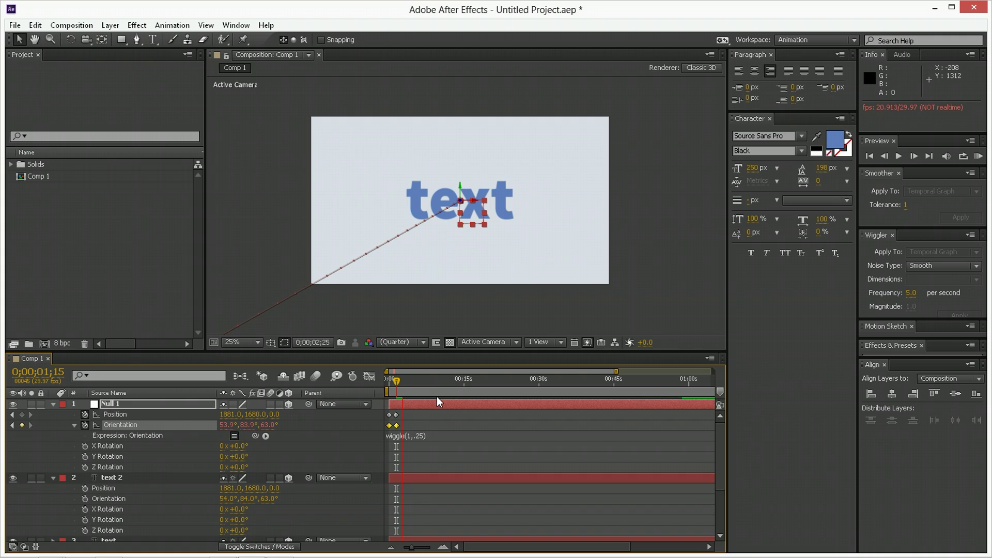
click(448, 426)
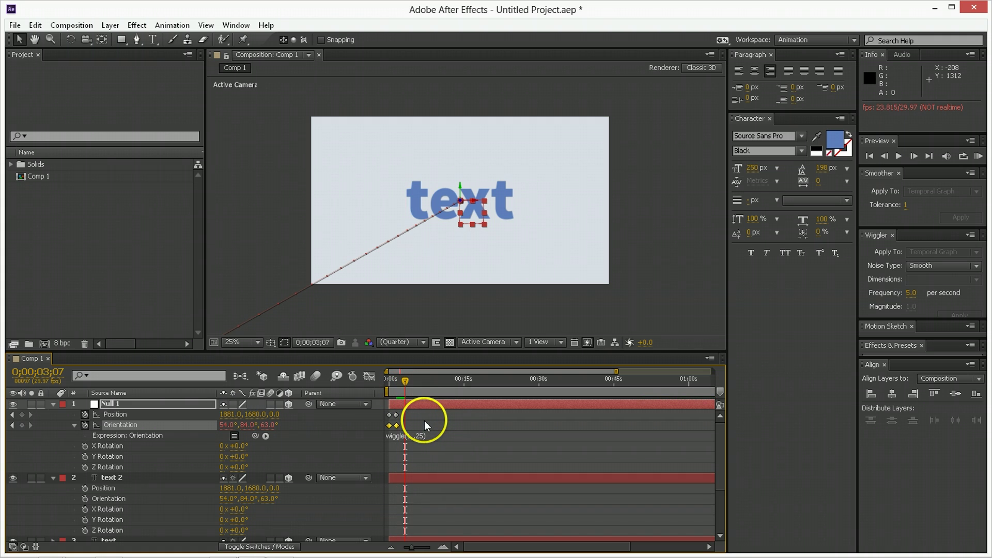
drag(405, 388, 438, 392)
scroll(418, 423, down, 3)
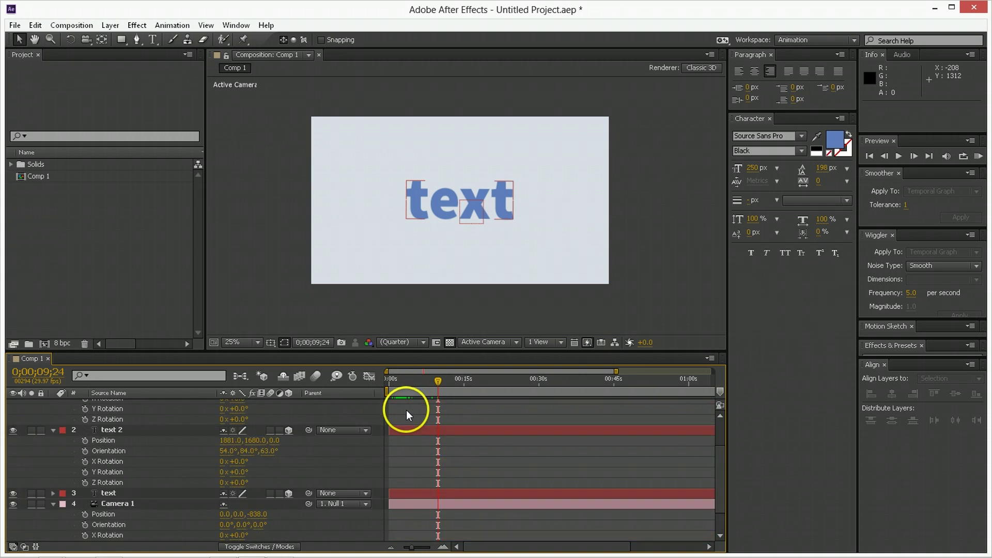
Step: Copy the wiggle expression to Camera 1's Orientation and Position, changing Position to wiggle(1,50)
scroll(406, 414, up, 3)
click(414, 416)
scroll(420, 465, down, 3)
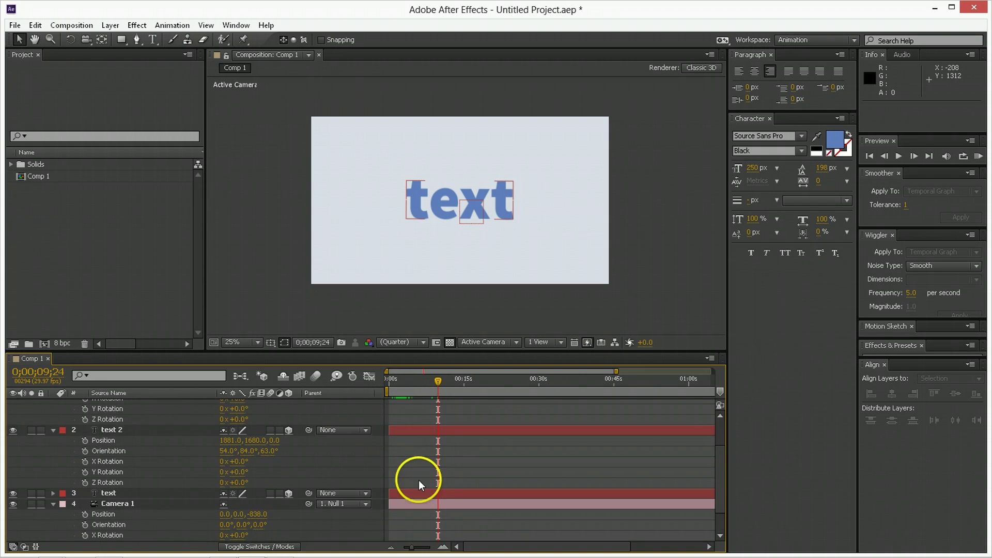
scroll(419, 479, down, 3)
alt+click(87, 493)
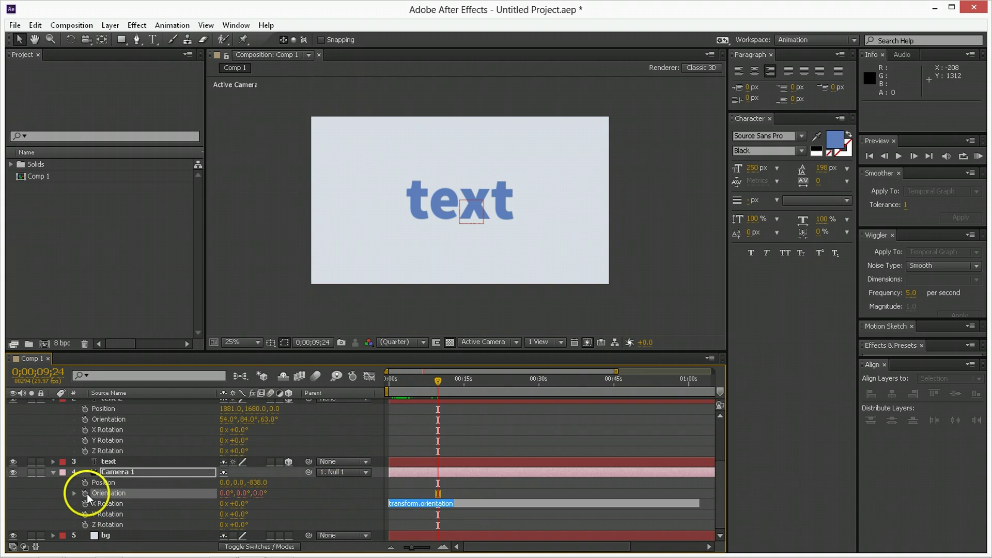
text(wiggle(1,.25))
alt+click(85, 486)
text(wiggle(1,.25))
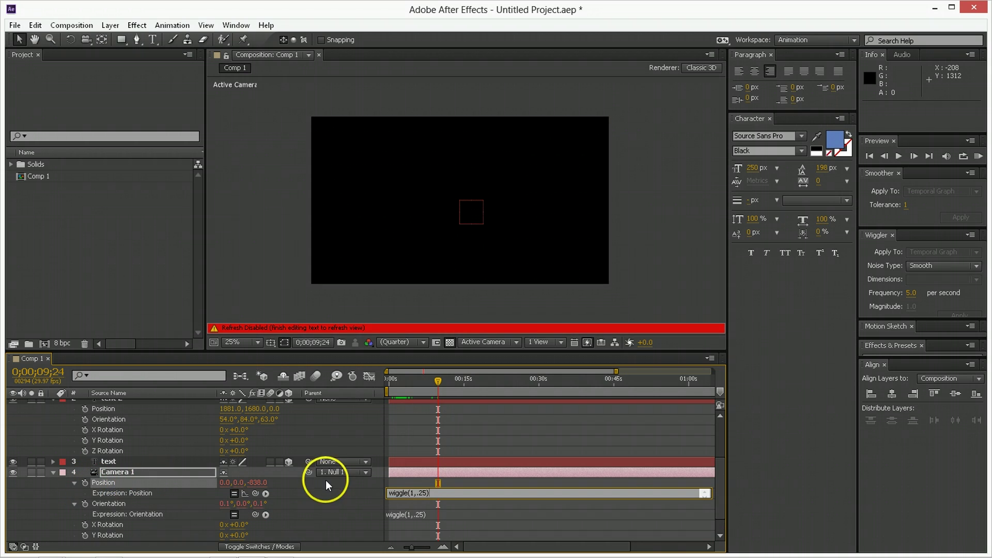
key(BackSpace)
key(BackSpace)
text(0)
click(458, 456)
Step: Scrub and preview the wiggling camera animation from the start
click(417, 380)
drag(417, 380, 465, 387)
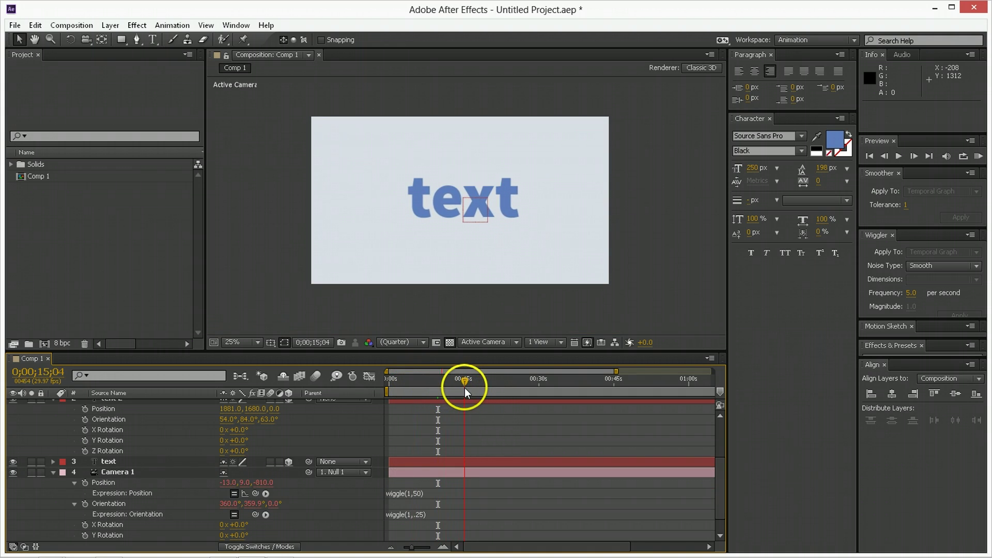
key(Home)
click(352, 408)
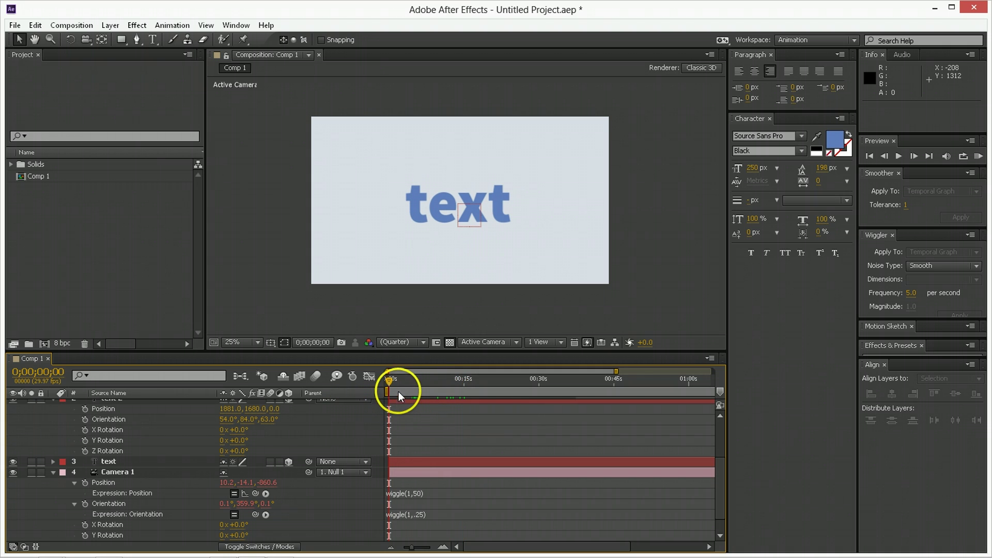
key(space)
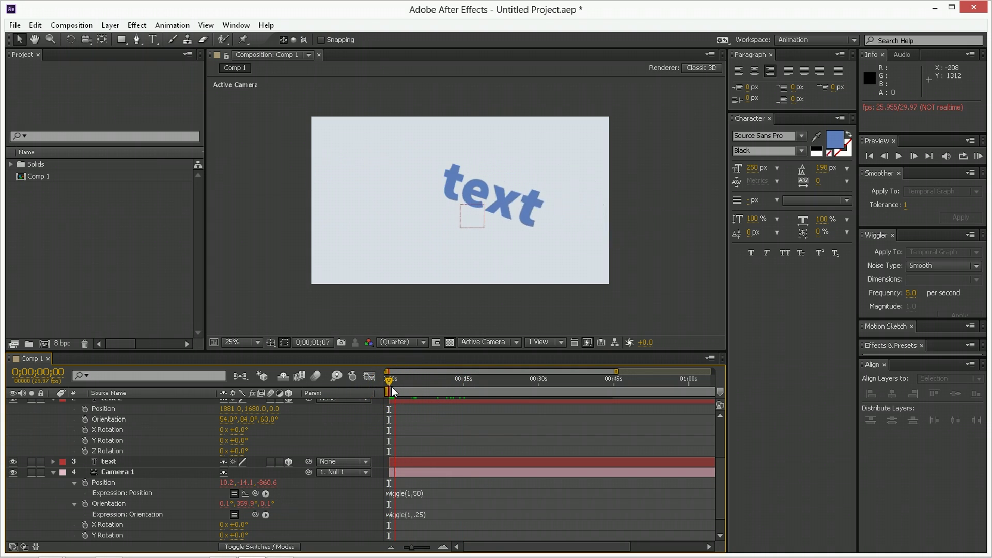
click(388, 427)
Step: Deselect Null 1's keyframes with F2 and collapse Null 1's properties
scroll(397, 423, up, 1)
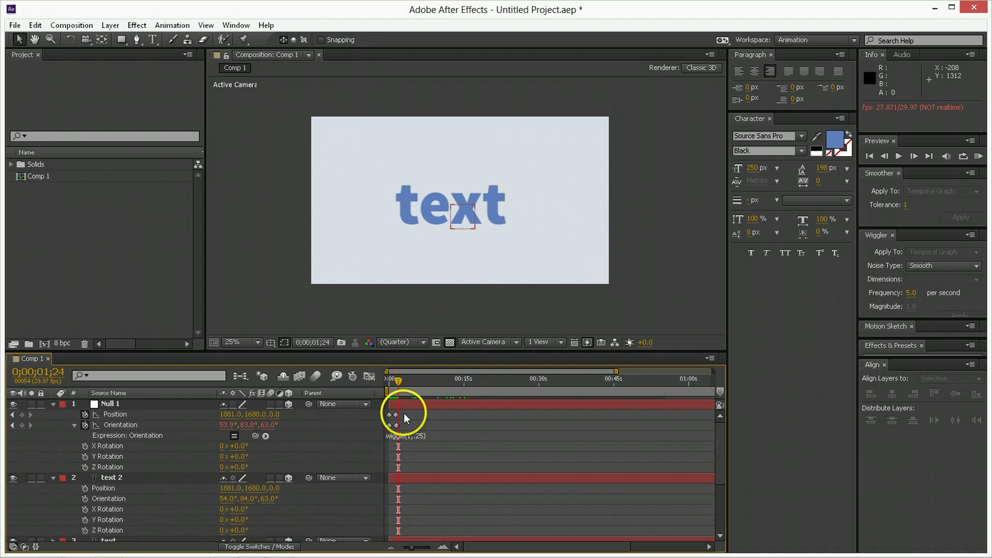
drag(404, 411, 387, 424)
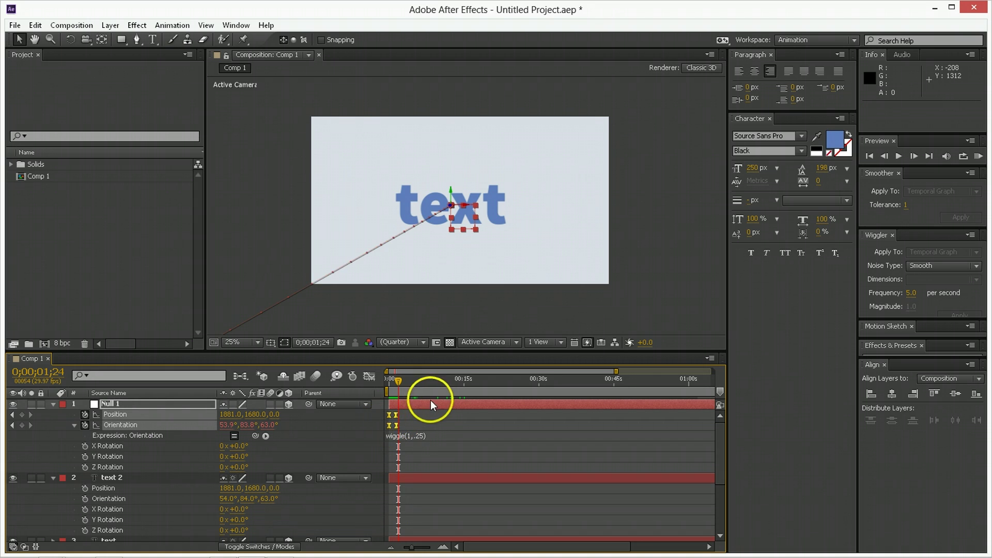
key(F2)
click(54, 406)
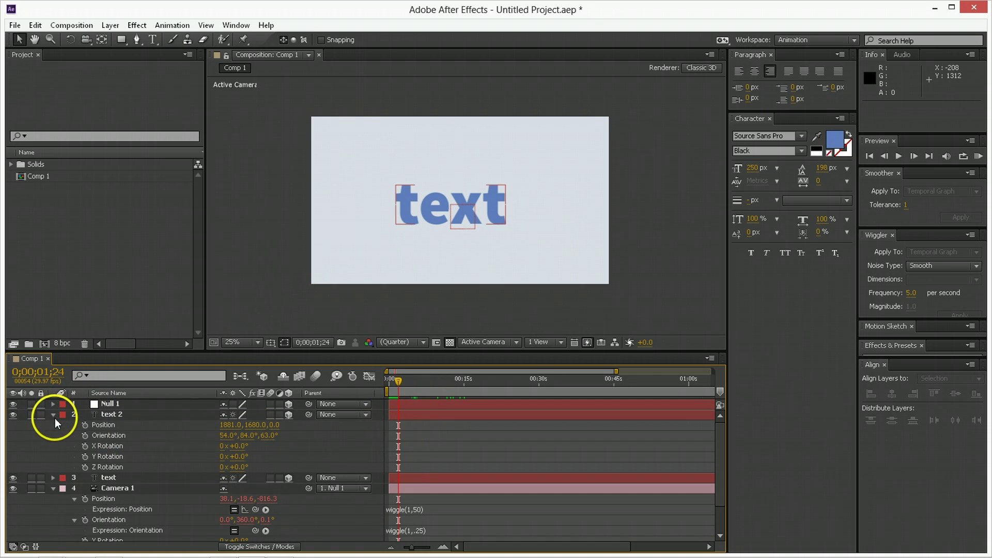
Step: Collapse text 2 and Camera 1, reveal Camera 1's Position and Null 1's animated properties
click(55, 417)
click(55, 436)
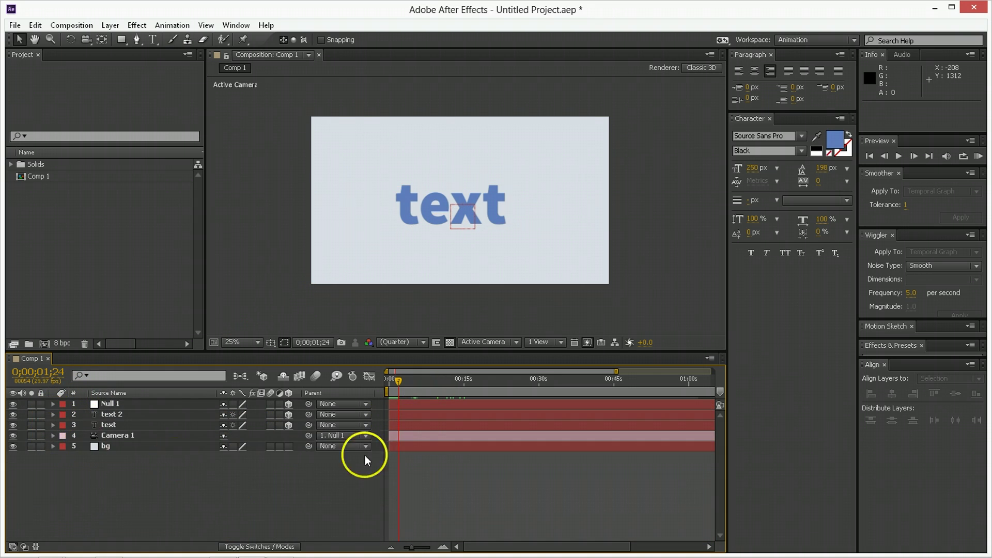
click(423, 440)
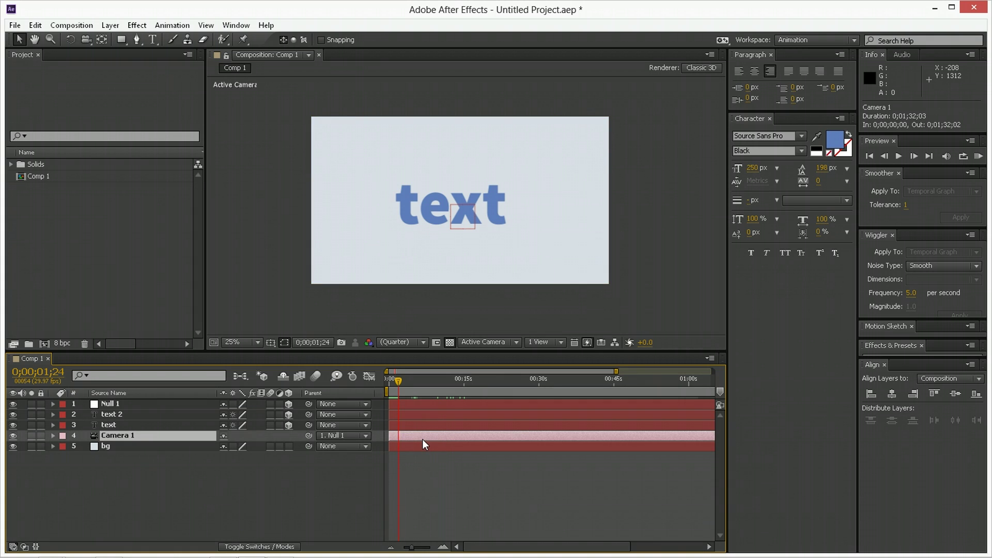
key(p)
click(396, 406)
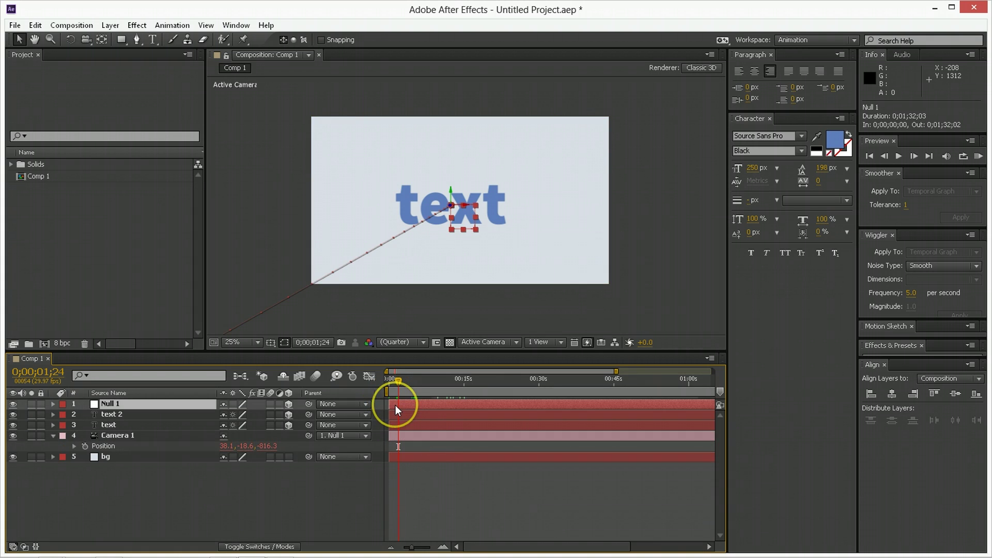
key(u)
drag(398, 385, 393, 387)
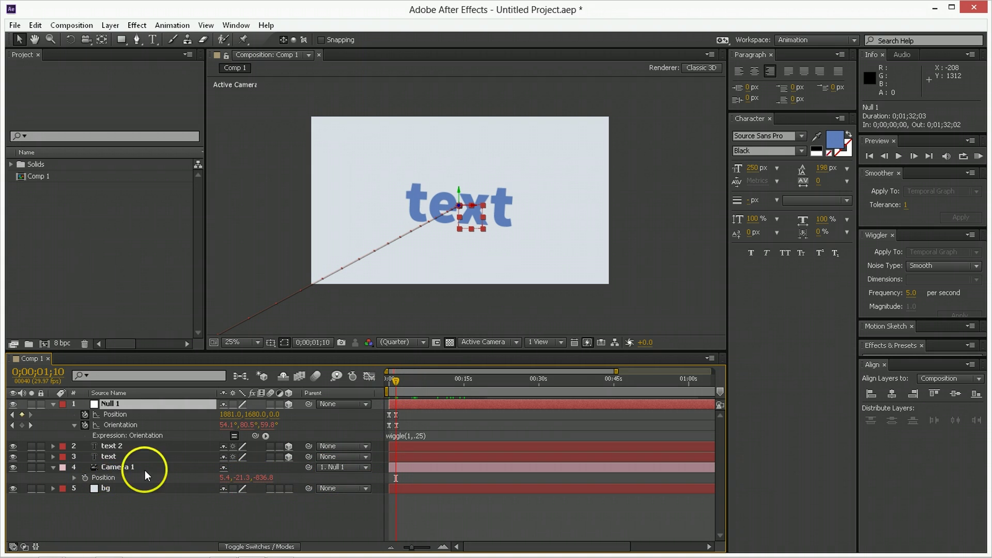
Step: Keyframe Camera 1's Position from 10.2, -14.1, -860.6 at 0 to Z near -525, then preview
click(86, 478)
drag(439, 390, 372, 396)
click(22, 478)
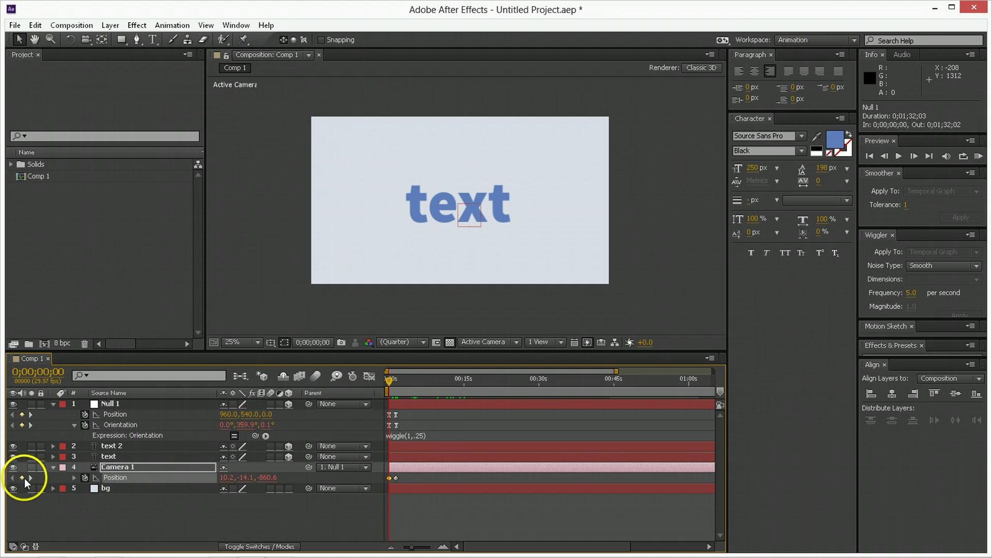
drag(389, 376, 399, 381)
drag(265, 477, 269, 481)
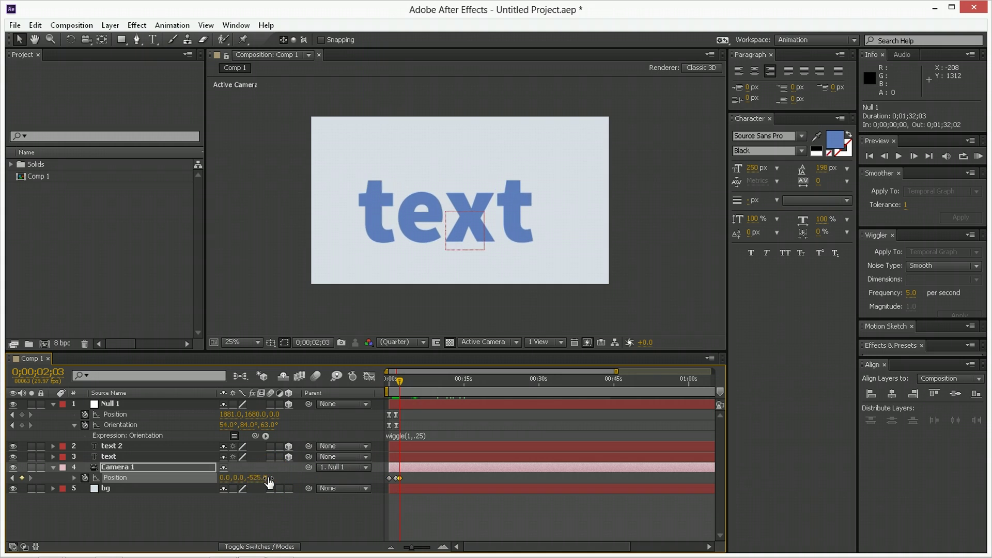
drag(399, 384, 356, 394)
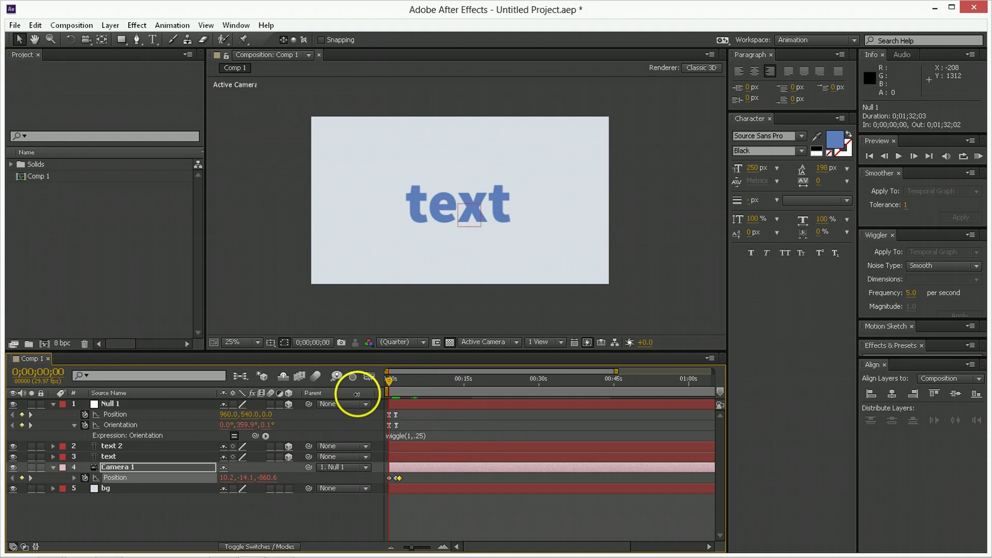
key(space)
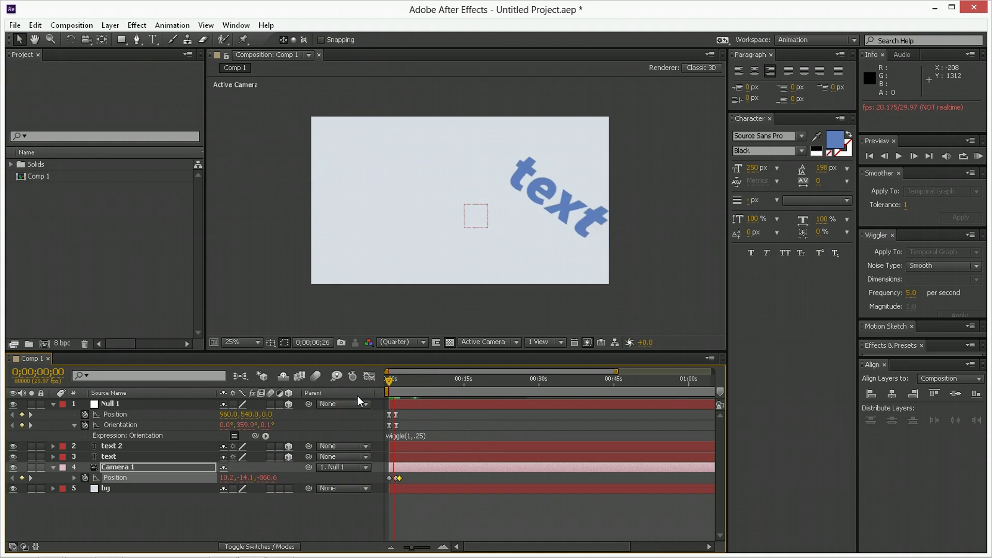
click(427, 462)
Step: Marquee-select Null 1's Position and Orientation keyframes together with Camera 1's Position keyframes
click(426, 494)
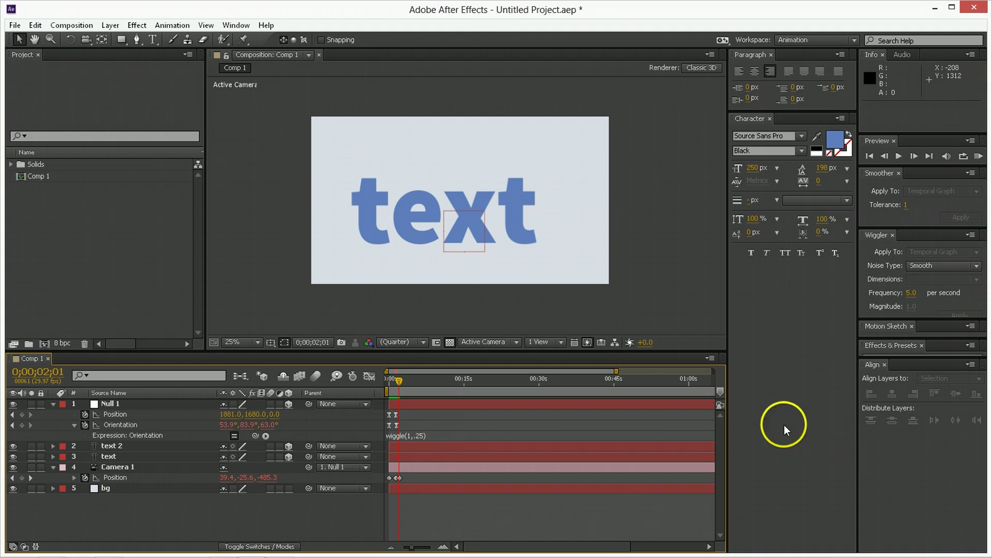
drag(415, 418, 388, 492)
click(399, 511)
drag(428, 411, 366, 478)
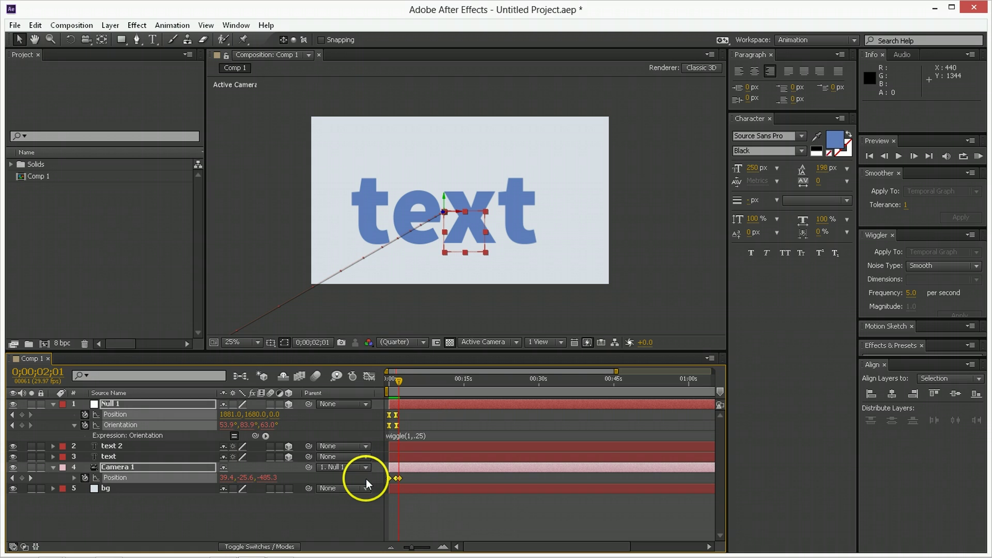
Step: Apply Easy Ease (F9) to the keyframes and fit their curves in the Graph Editor
key(F9)
click(370, 378)
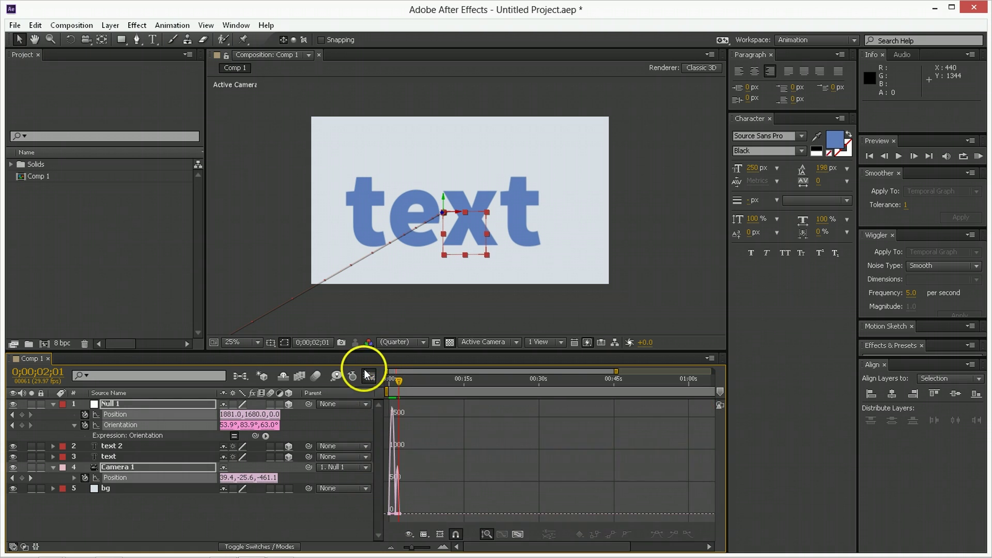
scroll(410, 508, up, 3)
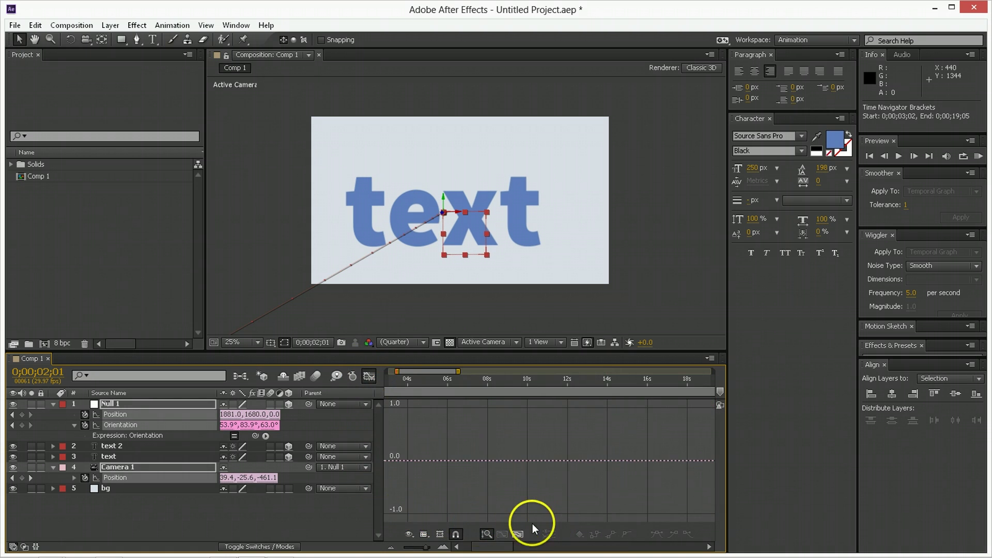
click(521, 533)
scroll(612, 485, down, 1)
drag(648, 490, 397, 521)
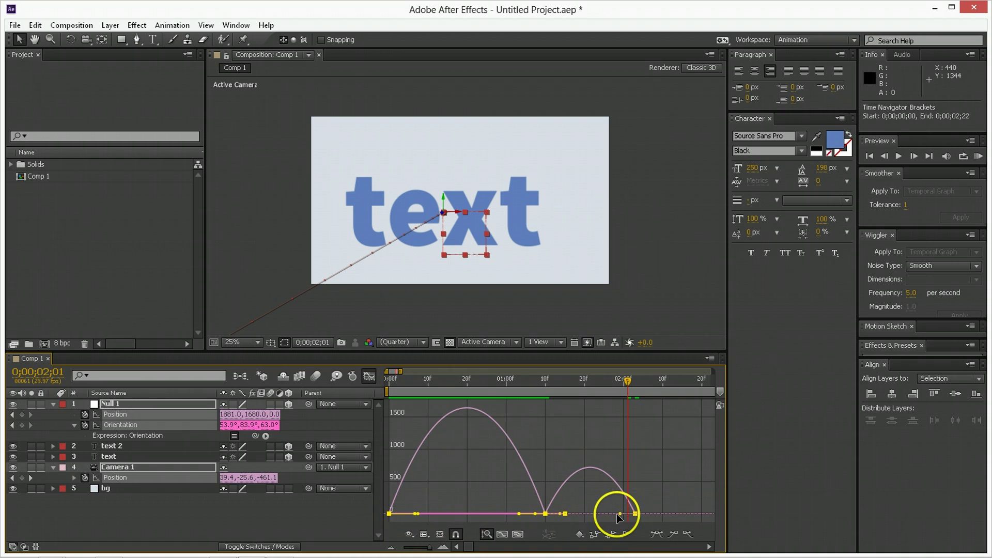
key(F9)
click(402, 396)
Step: Preview the eased fly-in, leave the Graph Editor, and deselect Null 1 and Camera 1
drag(393, 393, 380, 392)
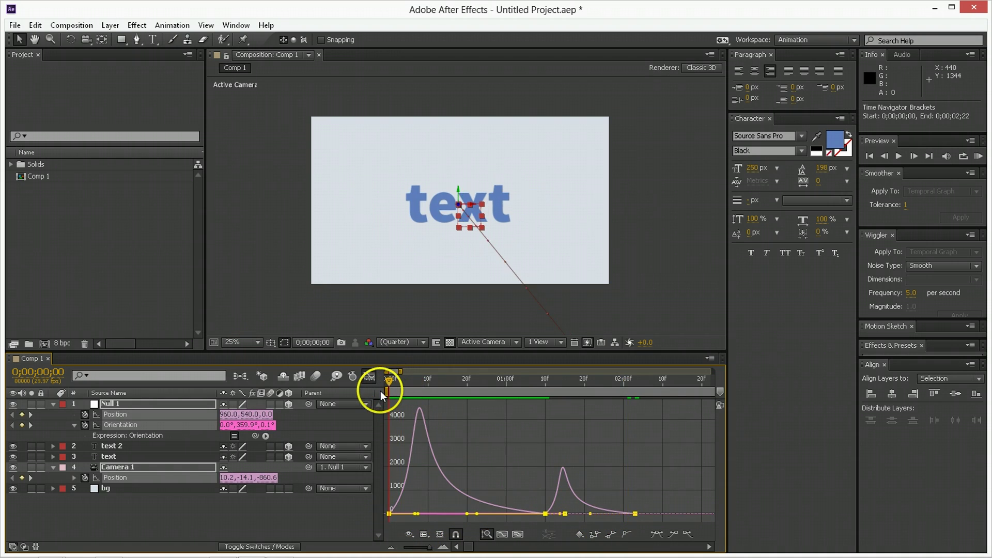
key(space)
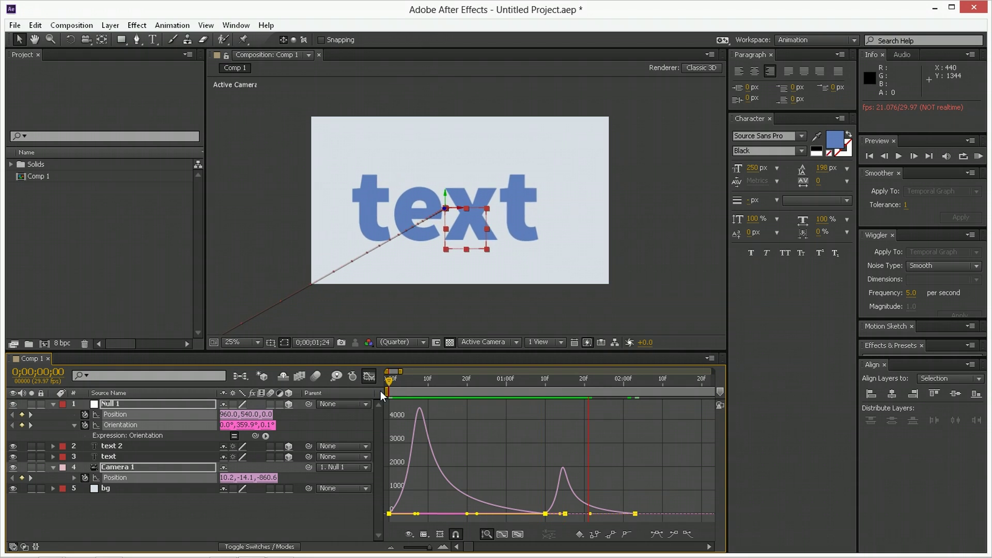
click(385, 400)
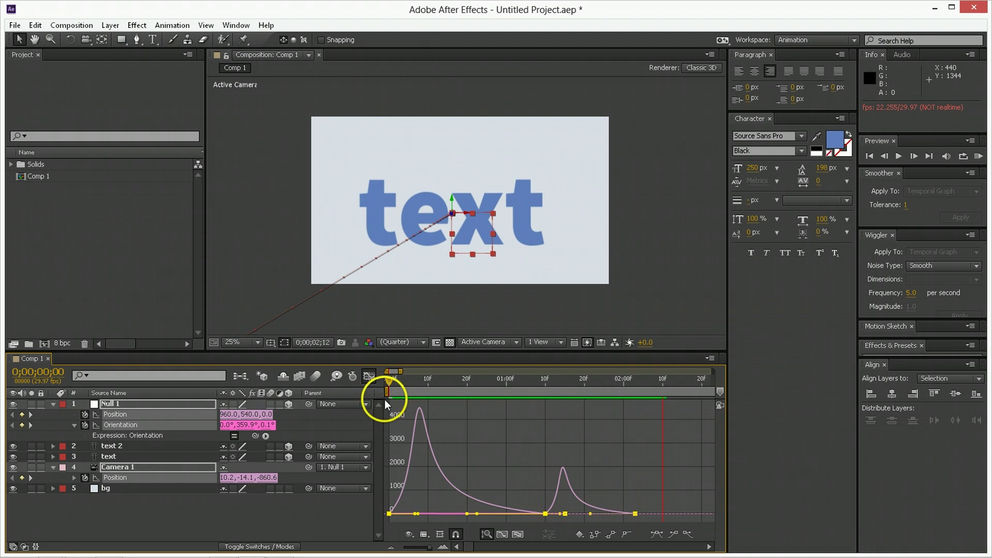
click(365, 376)
click(282, 517)
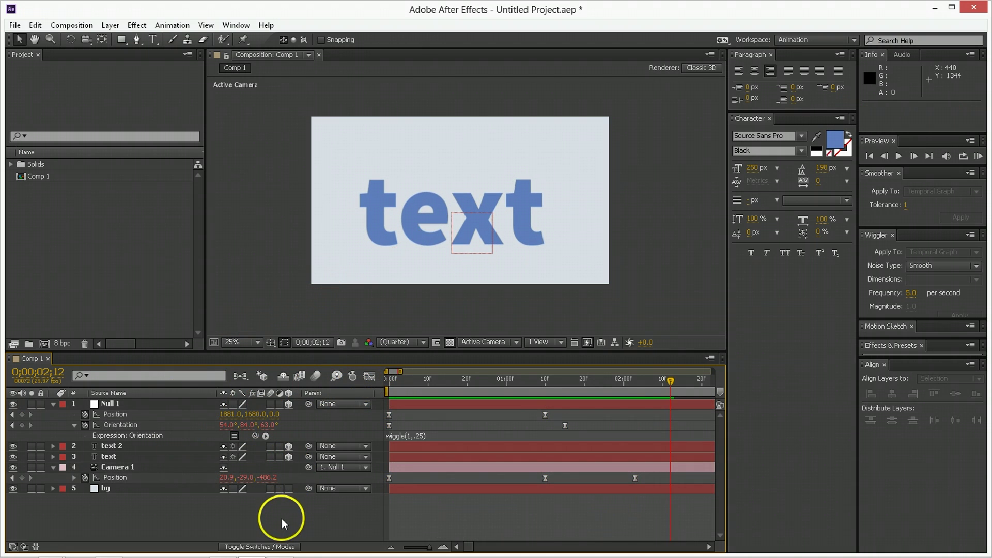
click(424, 381)
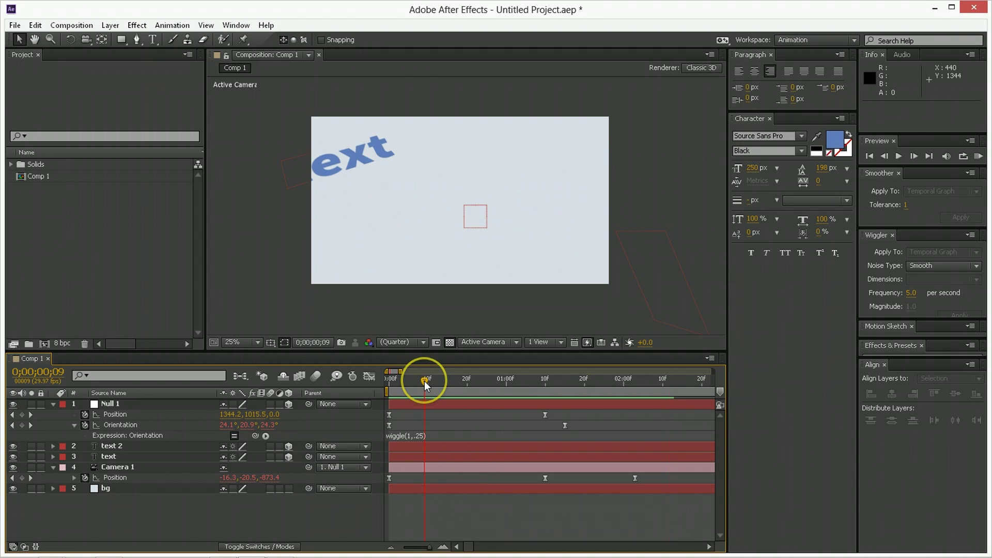
key(space)
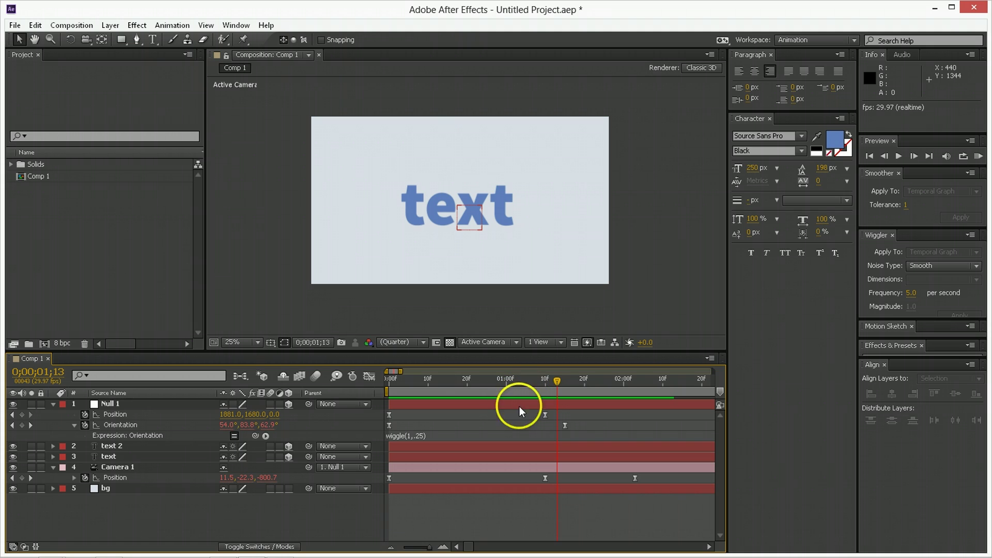
click(114, 450)
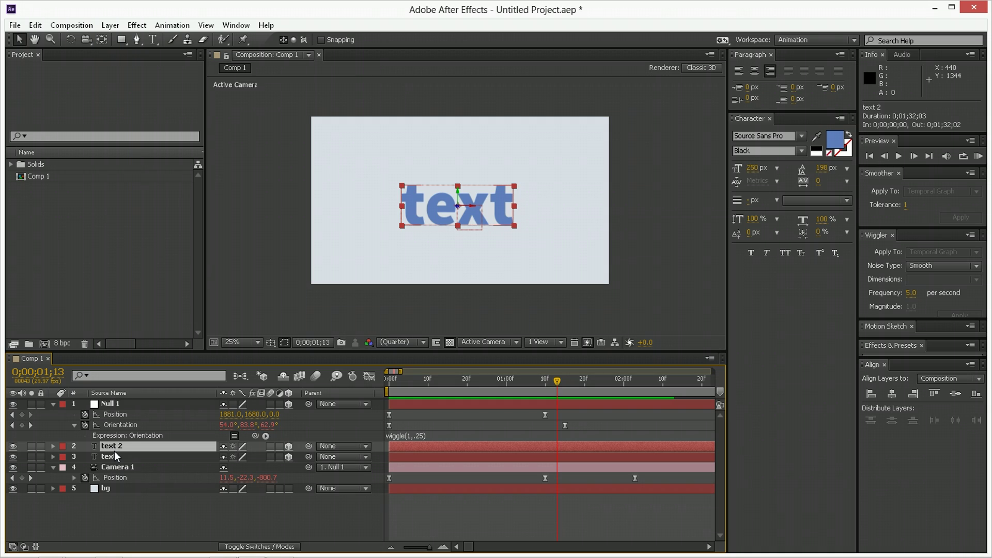
click(127, 475)
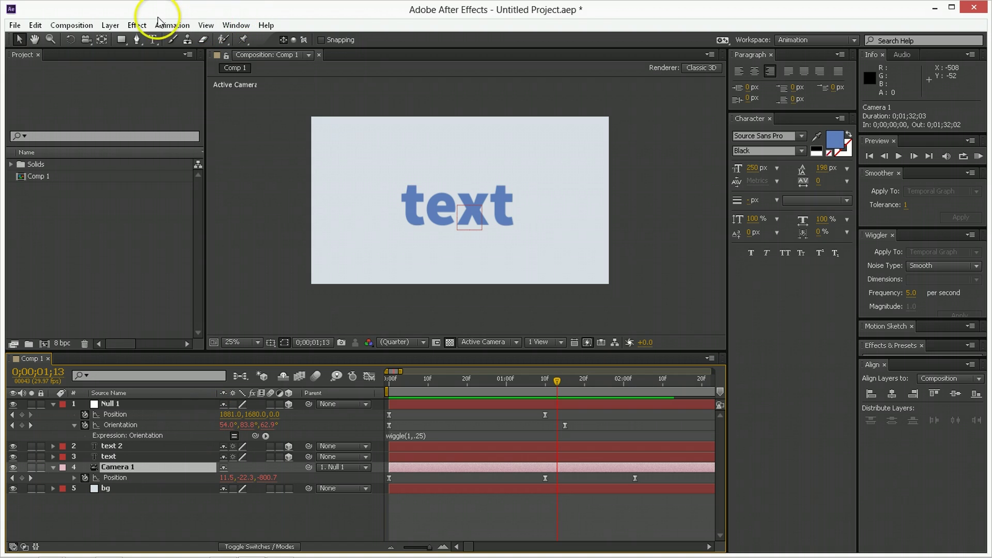
Step: Set Camera 1's Auto-Orient option to Off via Layer > Transform
click(110, 25)
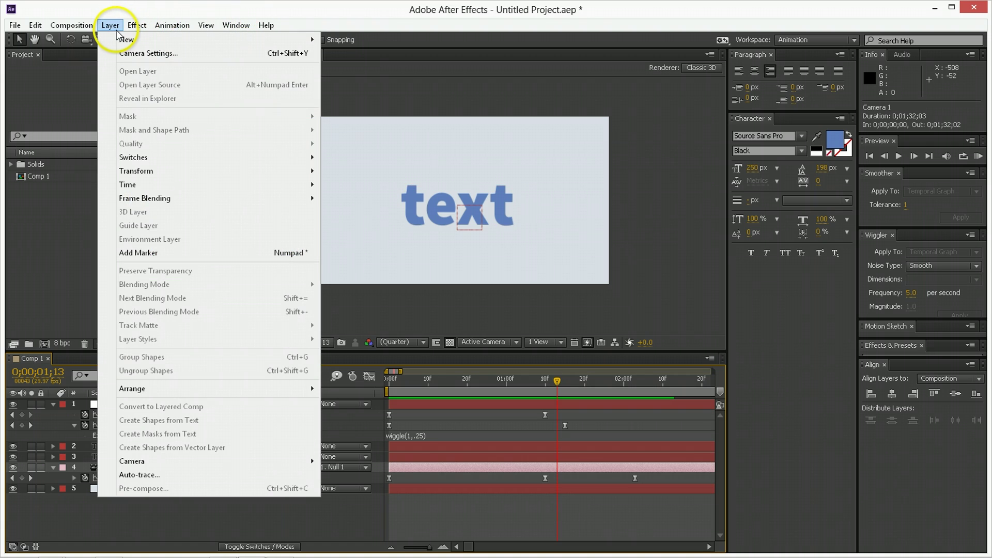
mouse_move(155, 172)
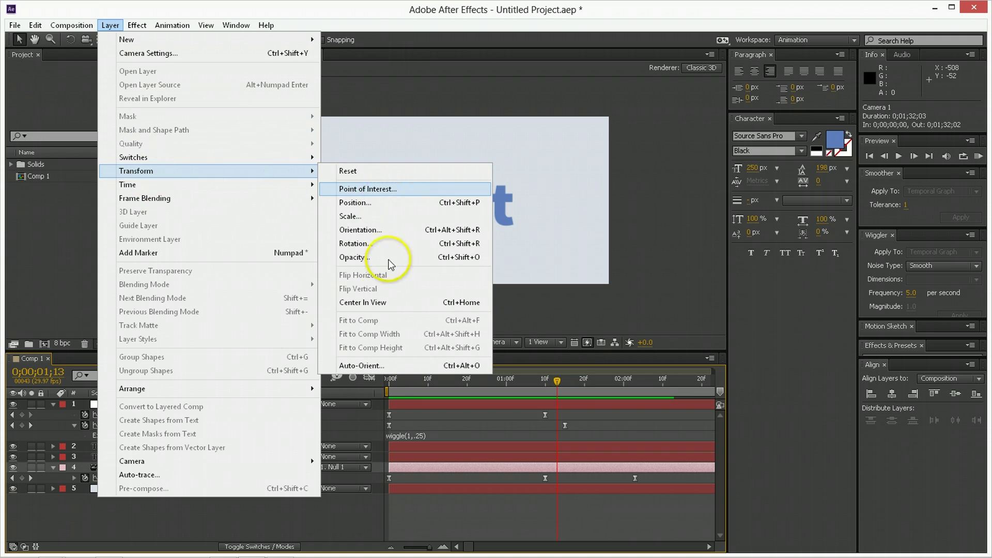
click(369, 365)
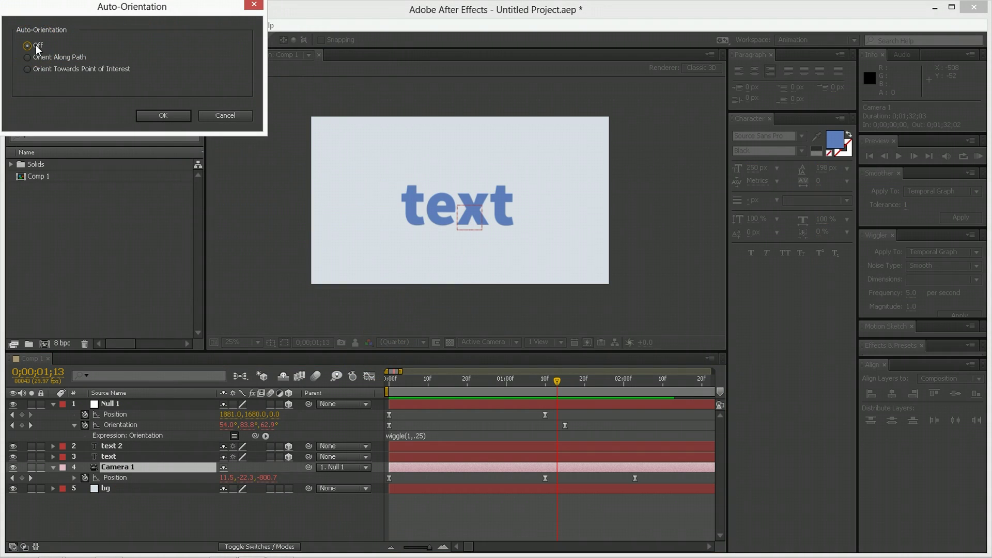
click(167, 114)
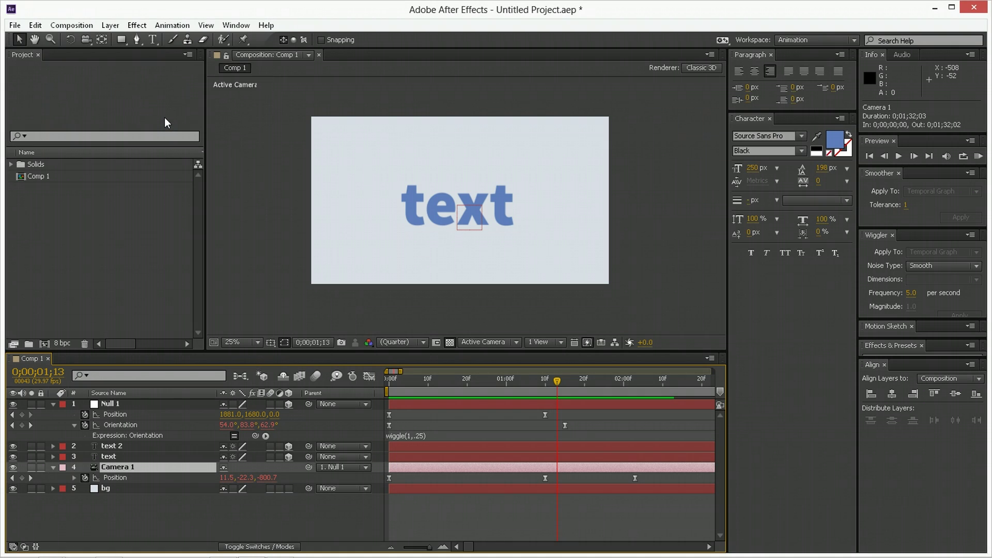